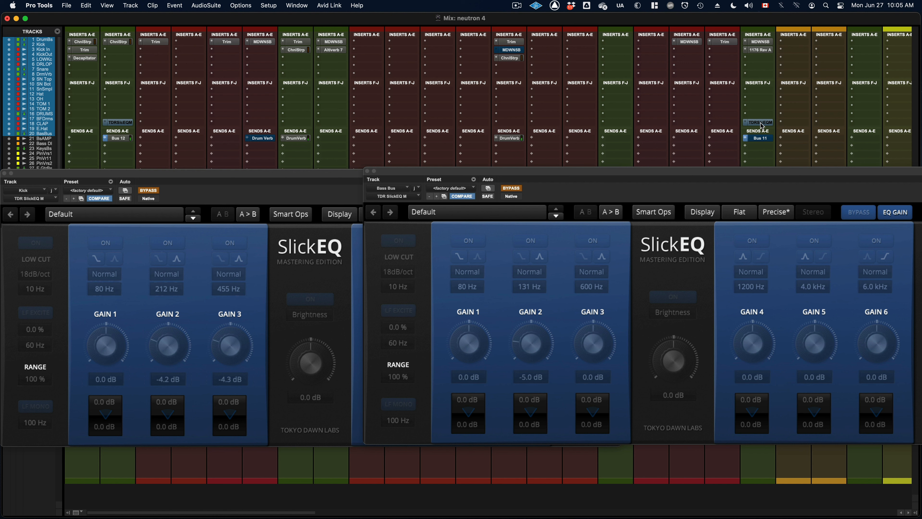
# Compare the mix with the TDR SlickEQ M inserts on the Kick and Bass Bus repeatedly bypassed and active.
pyautogui.keyDown('alt'); pyautogui.keyDown('super'); pyautogui.click(761, 125); pyautogui.keyUp('super'); pyautogui.keyUp('alt')
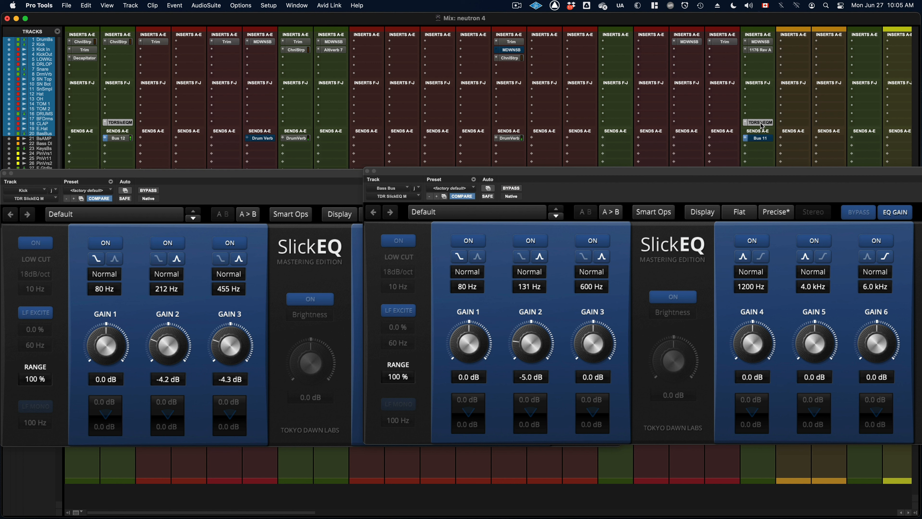
pyautogui.keyDown('alt'); pyautogui.keyDown('super'); pyautogui.click(761, 126); pyautogui.keyUp('super'); pyautogui.keyUp('alt')
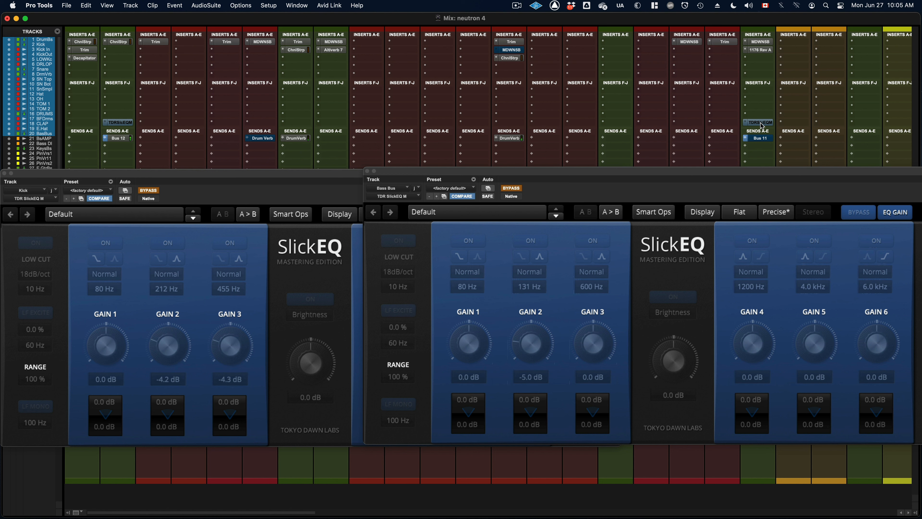
pyautogui.keyDown('alt'); pyautogui.keyDown('super'); pyautogui.click(761, 125); pyautogui.keyUp('super'); pyautogui.keyUp('alt')
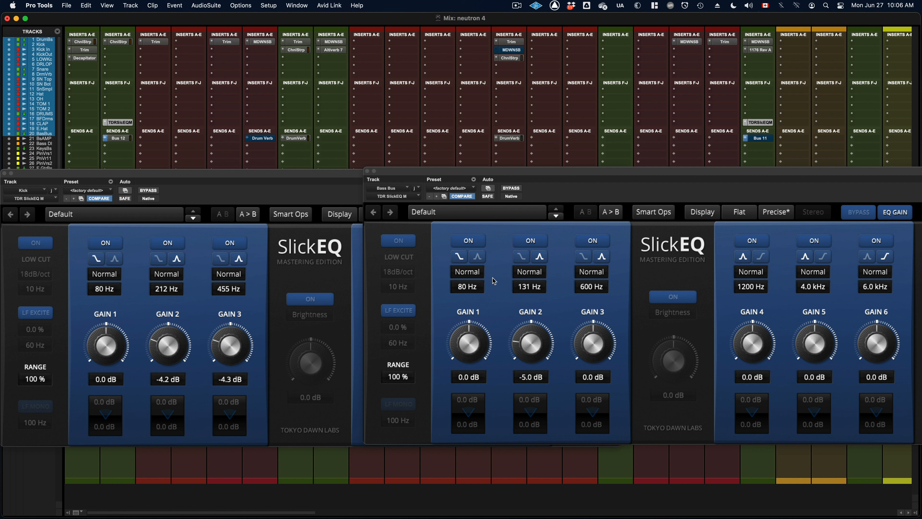
pyautogui.keyDown('alt'); pyautogui.keyDown('super'); pyautogui.click(763, 123); pyautogui.keyUp('super'); pyautogui.keyUp('alt')
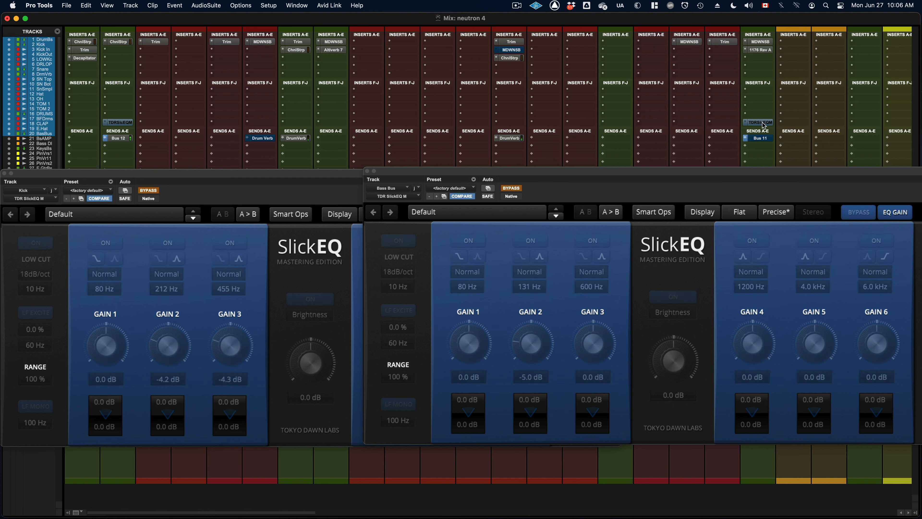
pyautogui.keyDown('alt'); pyautogui.keyDown('super'); pyautogui.click(764, 125); pyautogui.keyUp('super'); pyautogui.keyUp('alt')
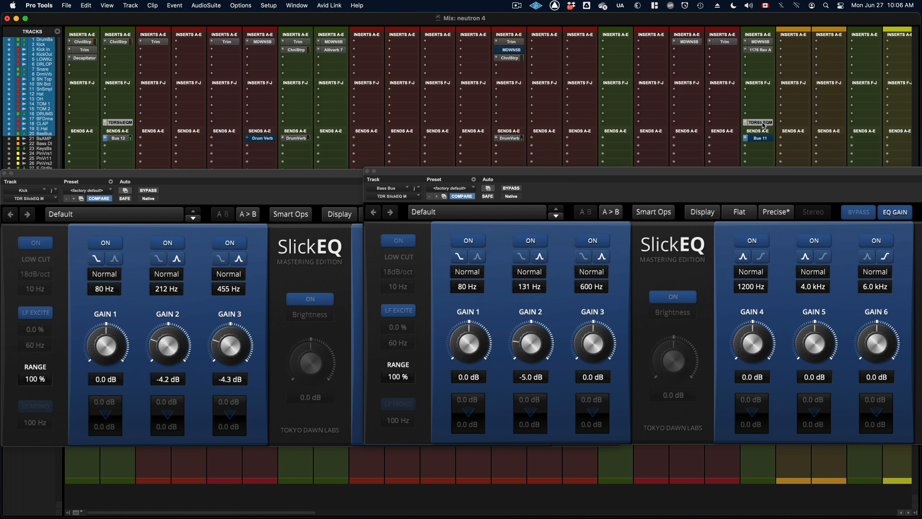
pyautogui.keyDown('alt'); pyautogui.keyDown('super'); pyautogui.click(764, 125); pyautogui.keyUp('super'); pyautogui.keyUp('alt')
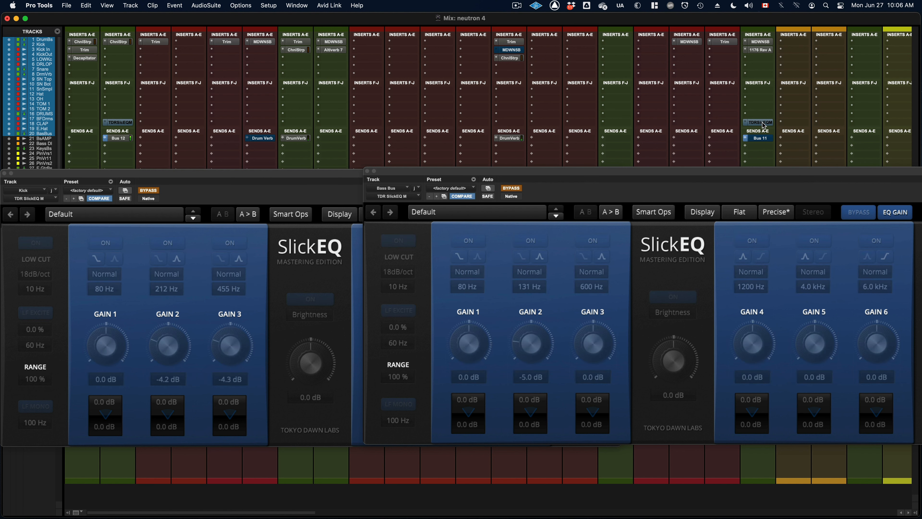
pyautogui.keyDown('alt'); pyautogui.keyDown('super'); pyautogui.click(764, 125); pyautogui.keyUp('super'); pyautogui.keyUp('alt')
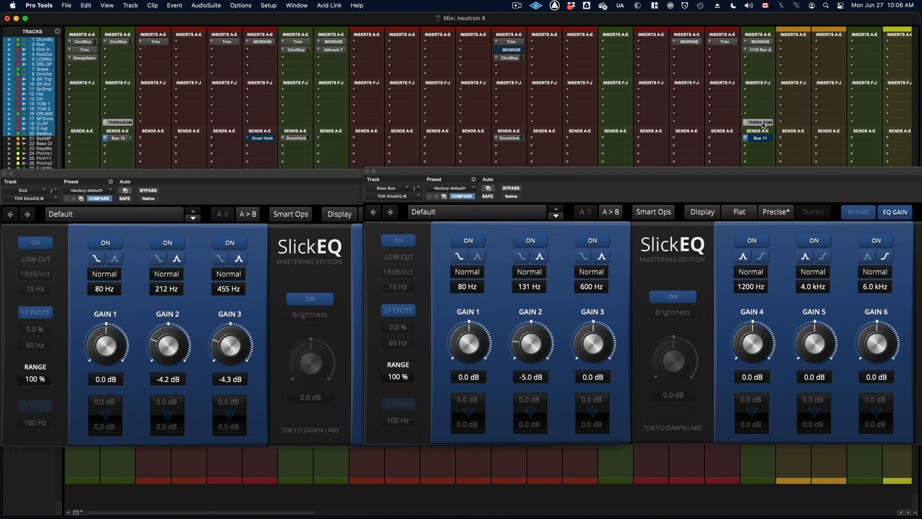
pyautogui.keyDown('alt'); pyautogui.keyDown('super'); pyautogui.click(764, 125); pyautogui.keyUp('super'); pyautogui.keyUp('alt')
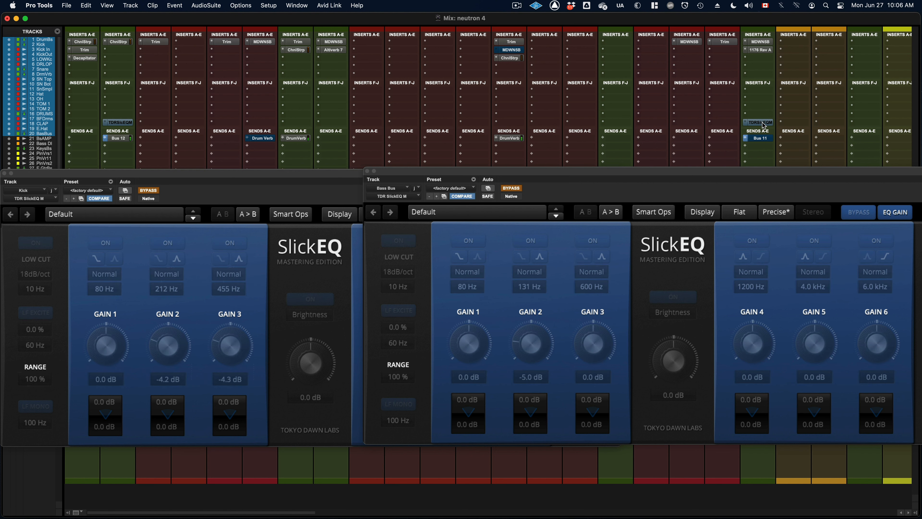
pyautogui.keyDown('alt'); pyautogui.keyDown('super'); pyautogui.click(764, 125); pyautogui.keyUp('super'); pyautogui.keyUp('alt')
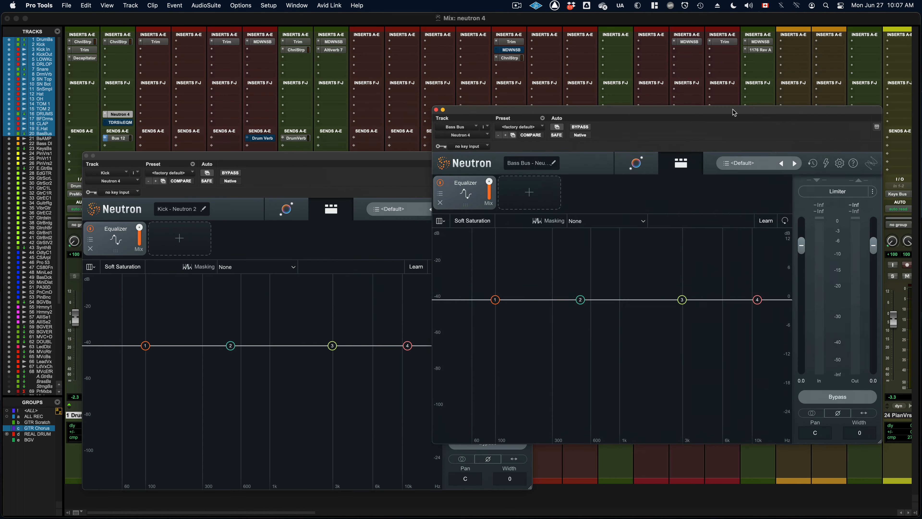
# Place the Kick and Bass Bus Neutron 4 windows side by side and replace the Kick's Equalizer module with Unmask.
pyautogui.moveTo(733, 112); pyautogui.dragTo(771, 172)
pyautogui.moveTo(411, 162); pyautogui.dragTo(354, 176)
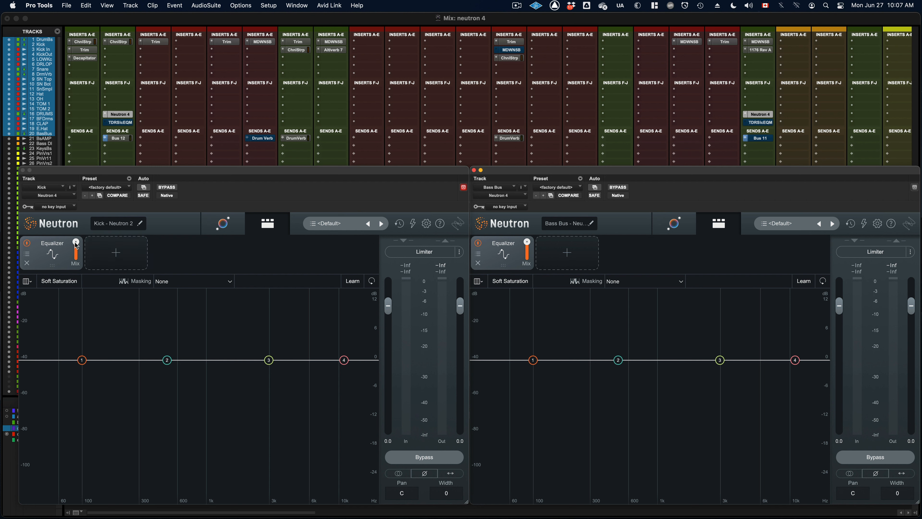
pyautogui.click(108, 254)
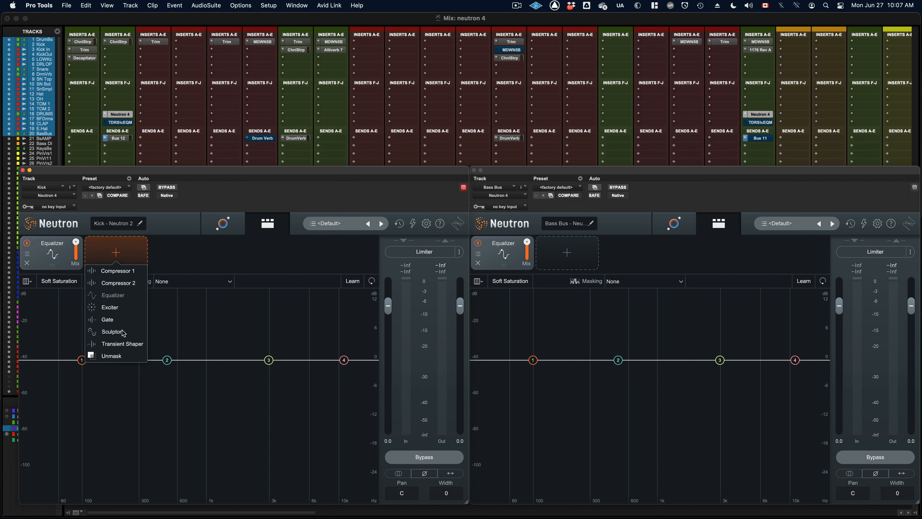
pyautogui.click(113, 355)
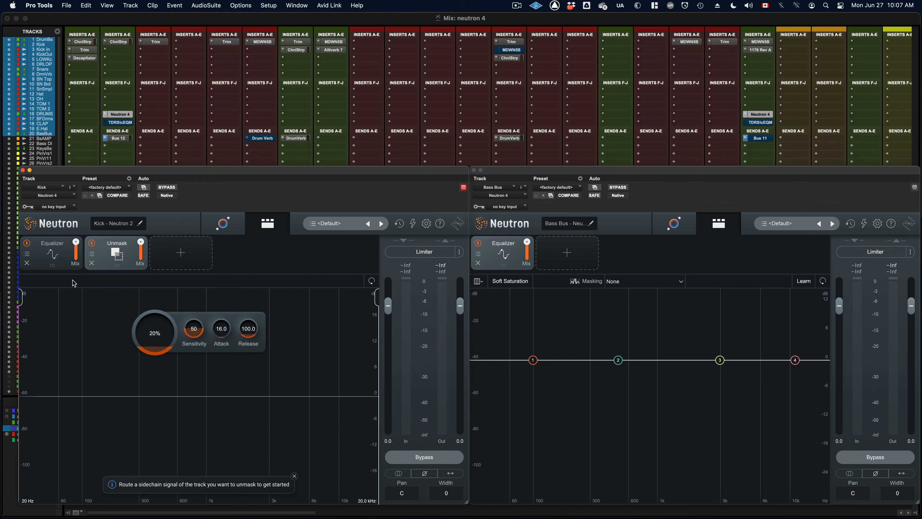
pyautogui.click(31, 268)
pyautogui.click(27, 263)
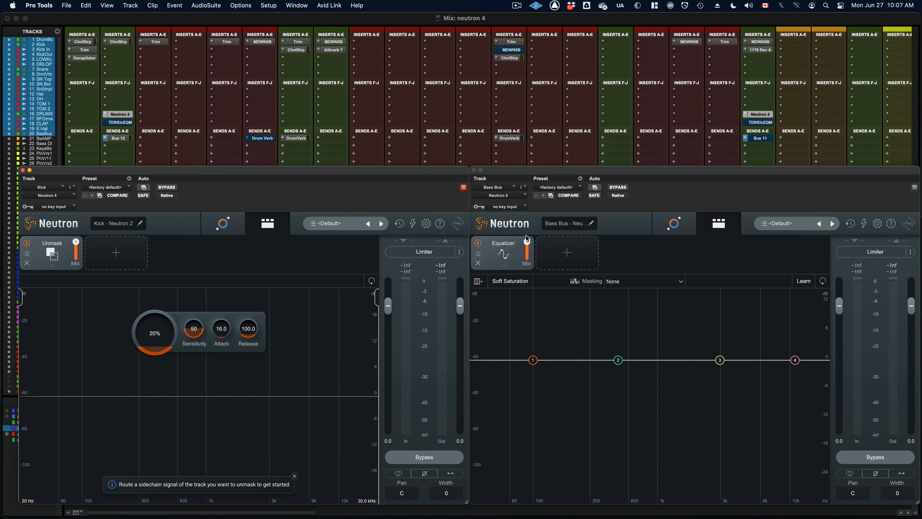
# Replace the Bass Bus Neutron's Equalizer module with Unmask and set its key input to Bus 12.
pyautogui.click(478, 263)
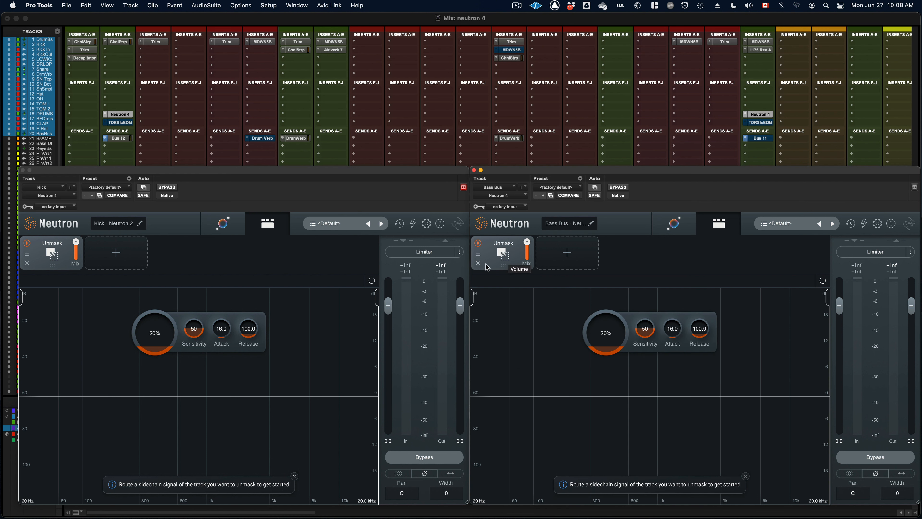
pyautogui.click(502, 207)
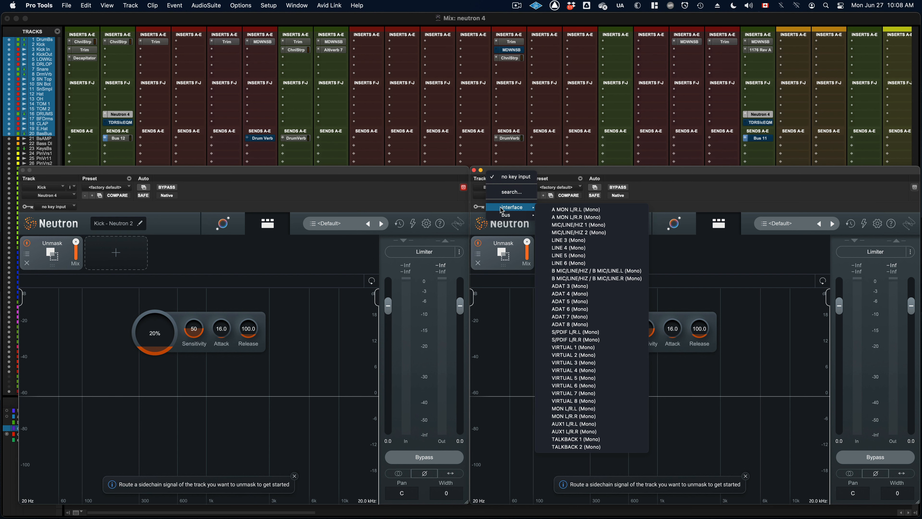
pyautogui.moveTo(505, 216)
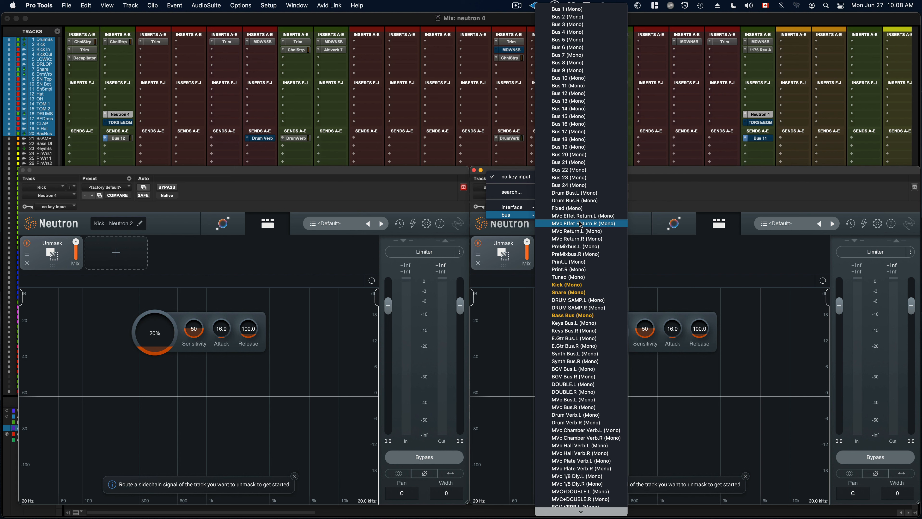
pyautogui.click(568, 93)
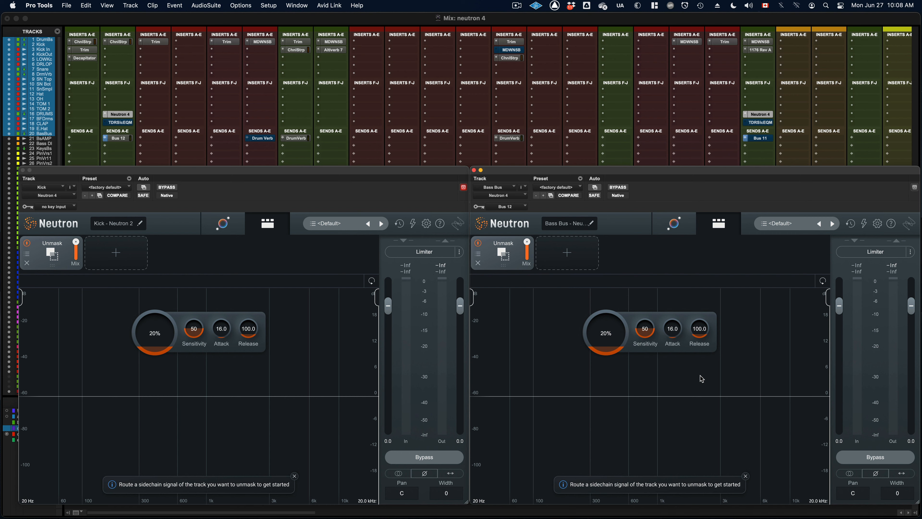
# During playback, try Unmask amounts of 25%, 100% and 42% on the Bass Bus, and settle on 39%.
pyautogui.press('space')
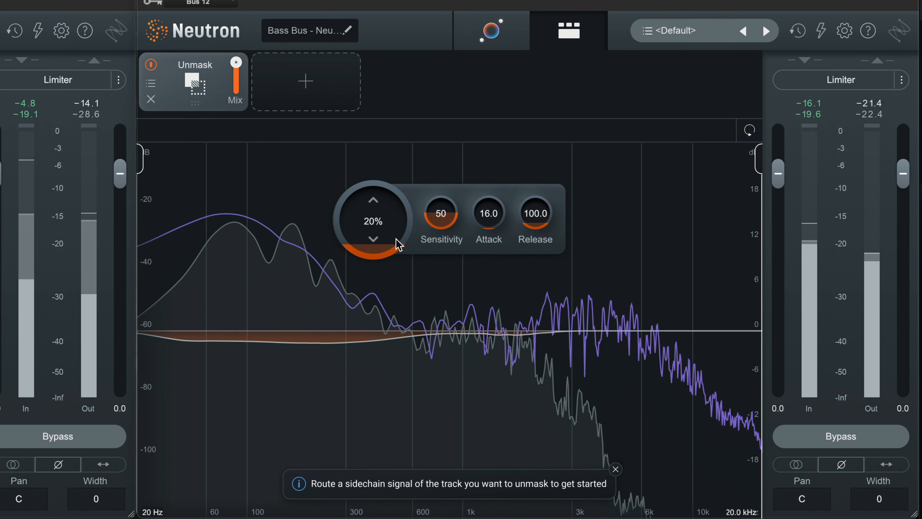
pyautogui.moveTo(379, 240); pyautogui.dragTo(391, 191)
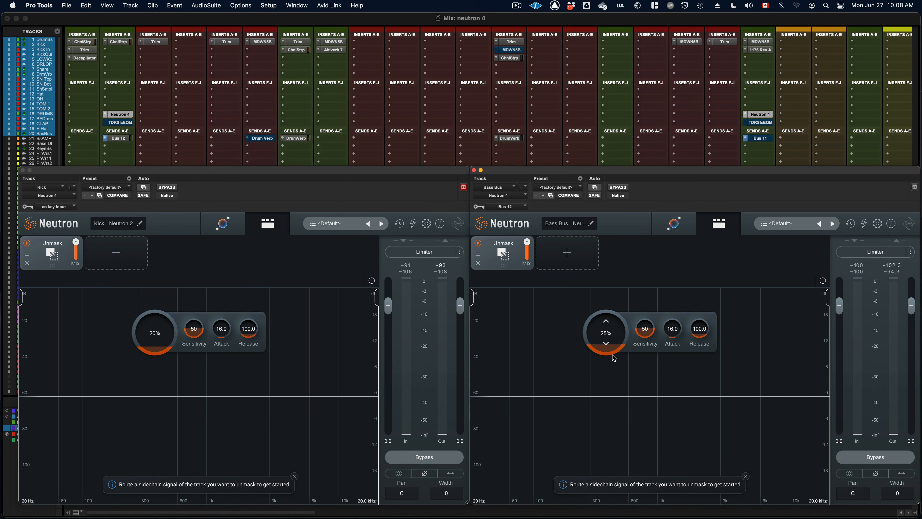
pyautogui.moveTo(613, 354); pyautogui.dragTo(608, 210)
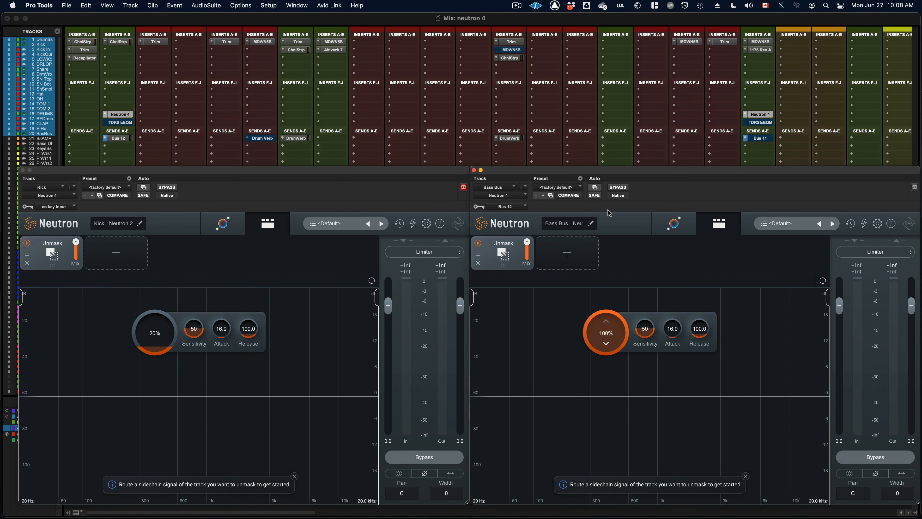
pyautogui.moveTo(608, 210); pyautogui.dragTo(612, 340)
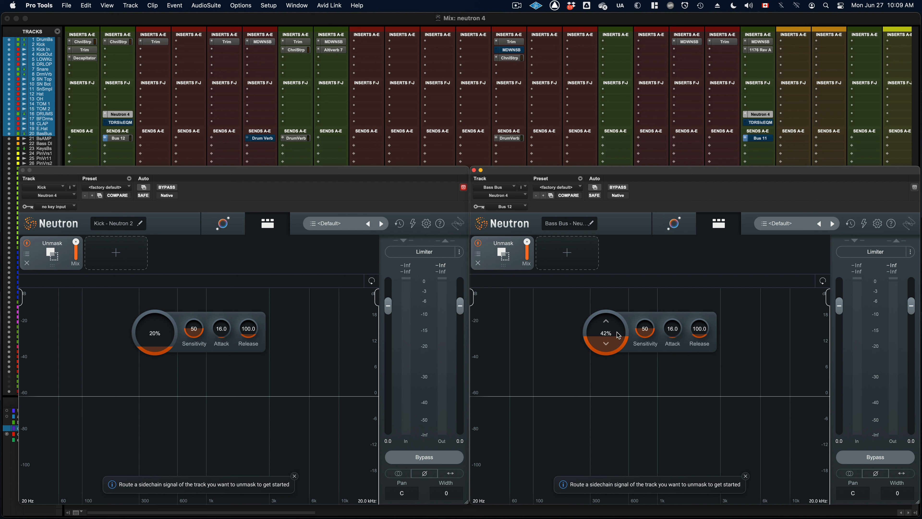
pyautogui.press('space')
pyautogui.scroll(-3, 616, 338)
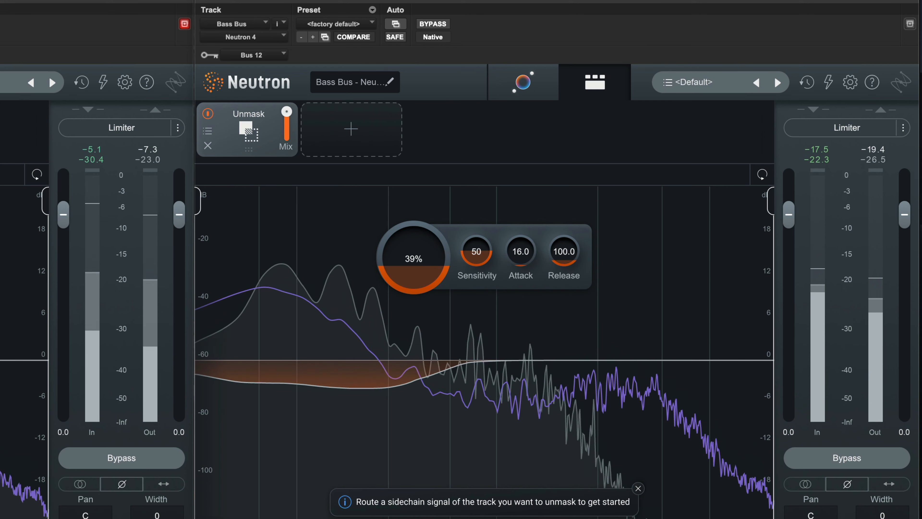
# Compare playback with the Kick and Bass Bus Neutron 4 plug-ins bypassed and active, and stop playback.
pyautogui.hotkey('shift', 'a')
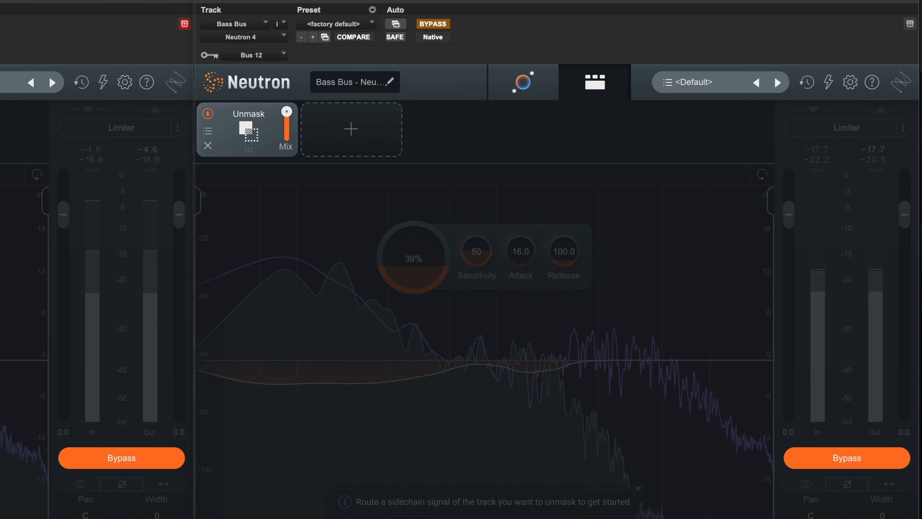
pyautogui.hotkey('shift', 'a')
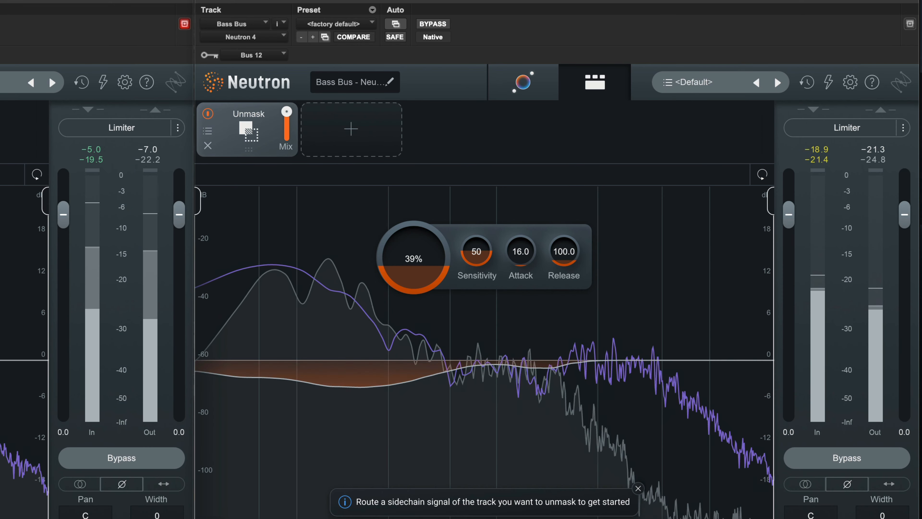
pyautogui.hotkey('shift', 'a')
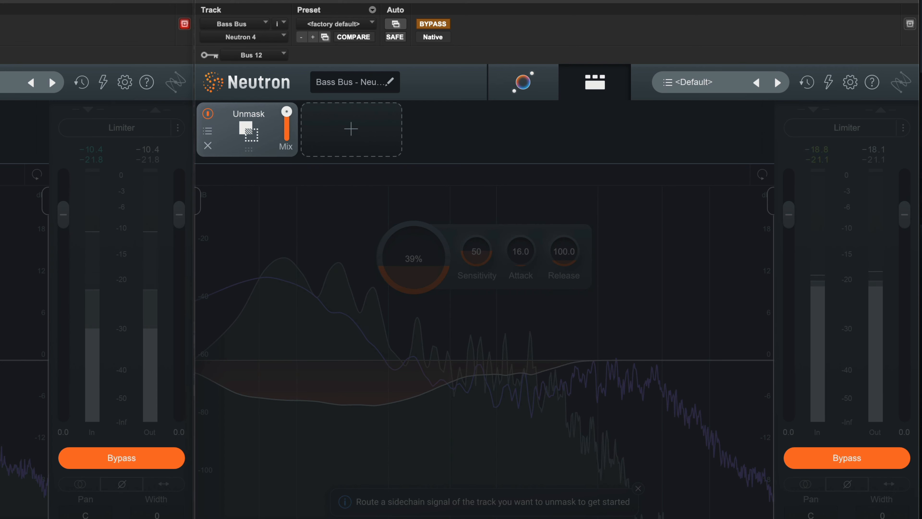
pyautogui.hotkey('shift', 'a')
pyautogui.press('space')
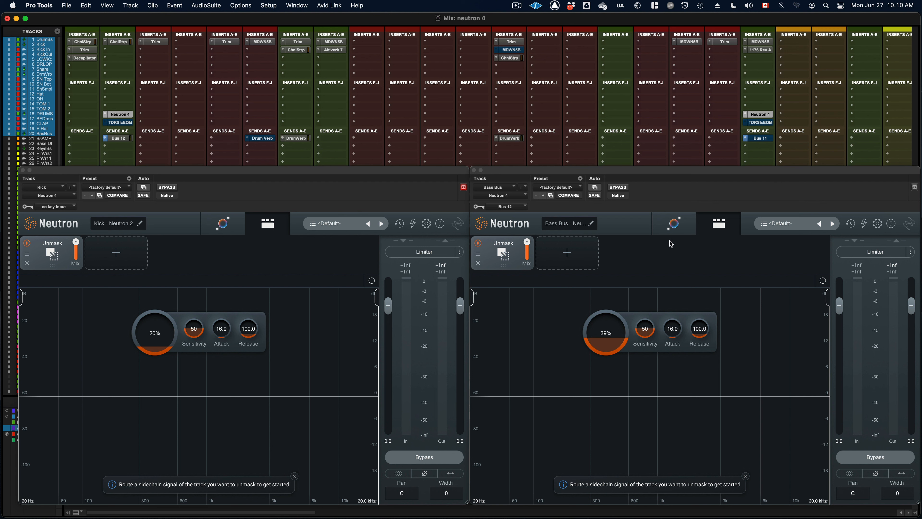
# Bypass Neutron 4 on the Kick and Bass Bus and compare the mix with their TDR SlickEQ M inserts active and bypassed.
pyautogui.keyDown('alt'); pyautogui.keyDown('super'); pyautogui.click(759, 118); pyautogui.keyUp('super'); pyautogui.keyUp('alt')
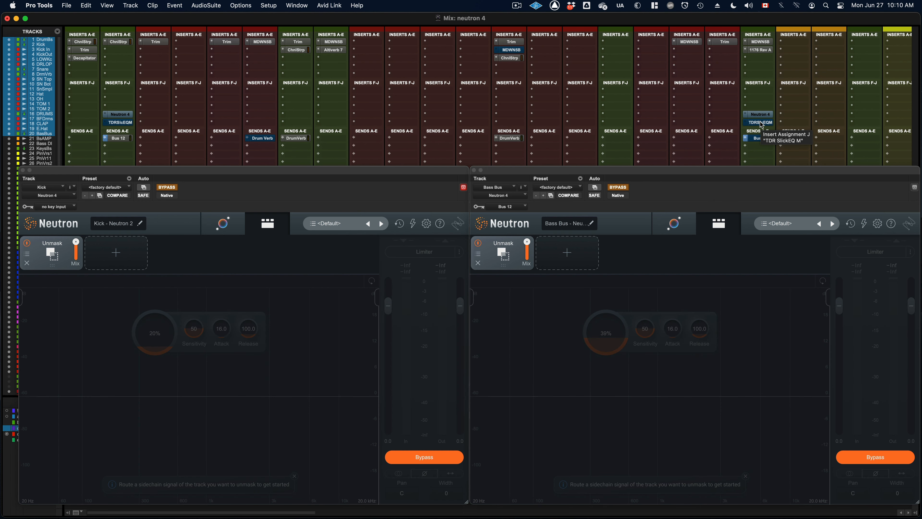
pyautogui.click(761, 123)
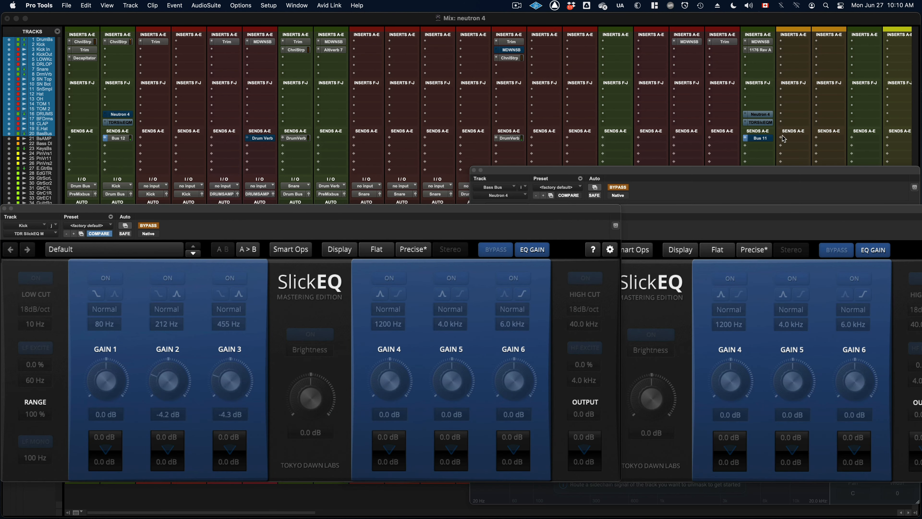
pyautogui.keyDown('alt'); pyautogui.keyDown('super'); pyautogui.click(761, 123); pyautogui.keyUp('super'); pyautogui.keyUp('alt')
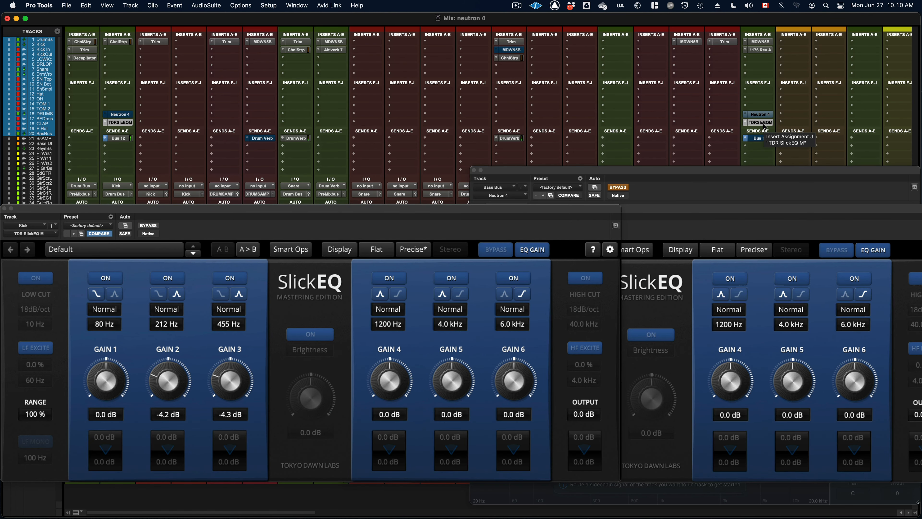
pyautogui.keyDown('alt'); pyautogui.keyDown('super'); pyautogui.click(762, 123); pyautogui.keyUp('super'); pyautogui.keyUp('alt')
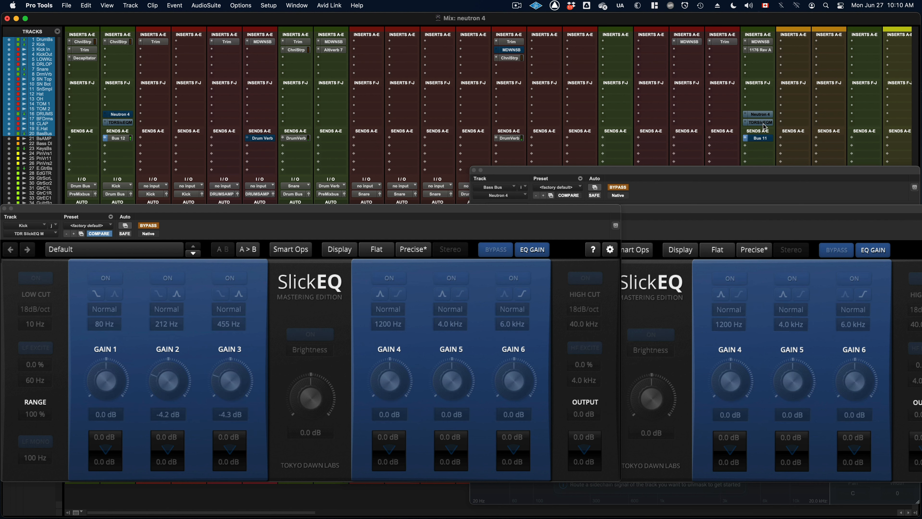
pyautogui.keyDown('alt'); pyautogui.keyDown('super'); pyautogui.click(764, 126); pyautogui.keyUp('super'); pyautogui.keyUp('alt')
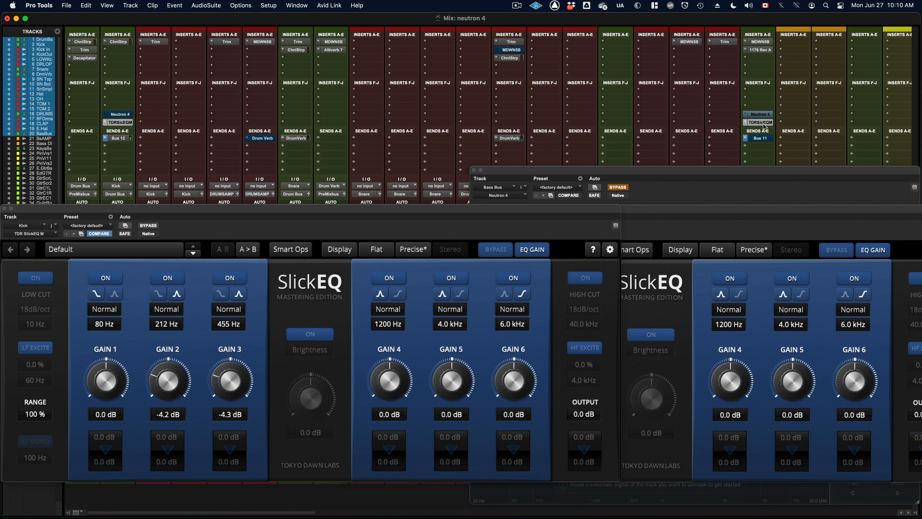
# Reopen the Neutron 4 windows and compare playback with Unmask active and bypassed on the Kick and Bass Bus.
pyautogui.click(760, 115)
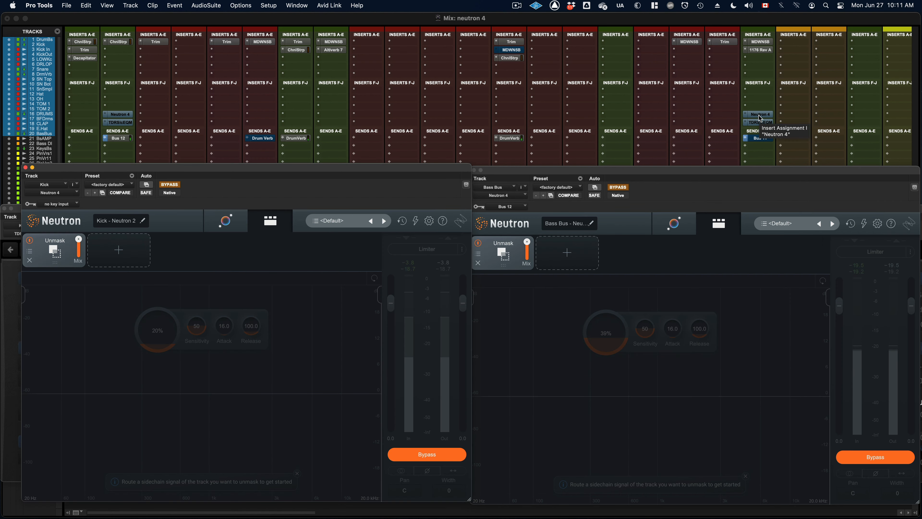
pyautogui.keyDown('alt'); pyautogui.keyDown('super'); pyautogui.click(760, 116); pyautogui.keyUp('super'); pyautogui.keyUp('alt')
pyautogui.press('space')
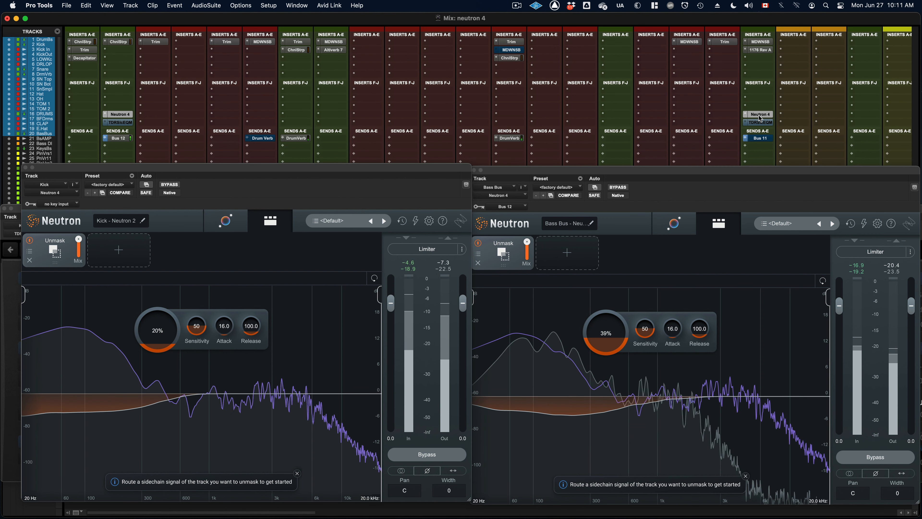
pyautogui.keyDown('alt'); pyautogui.keyDown('super'); pyautogui.click(761, 115); pyautogui.keyUp('super'); pyautogui.keyUp('alt')
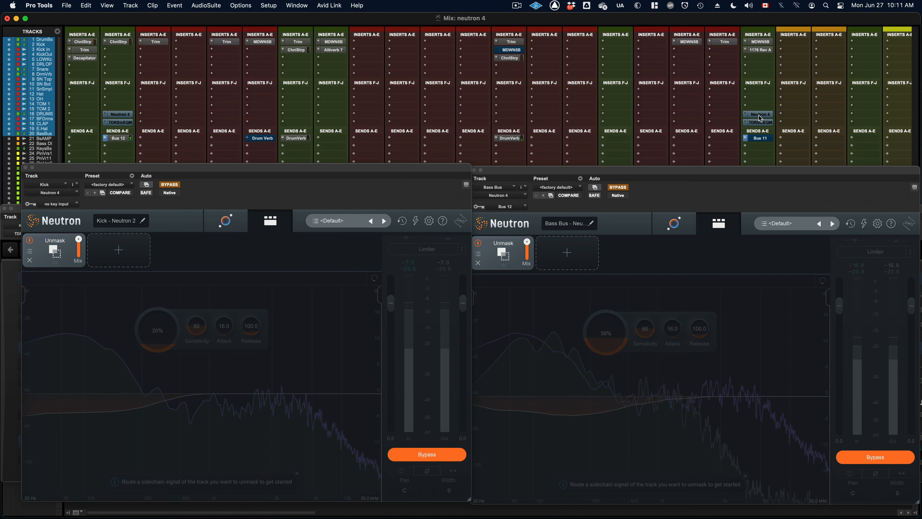
pyautogui.keyDown('alt'); pyautogui.keyDown('super'); pyautogui.click(761, 115); pyautogui.keyUp('super'); pyautogui.keyUp('alt')
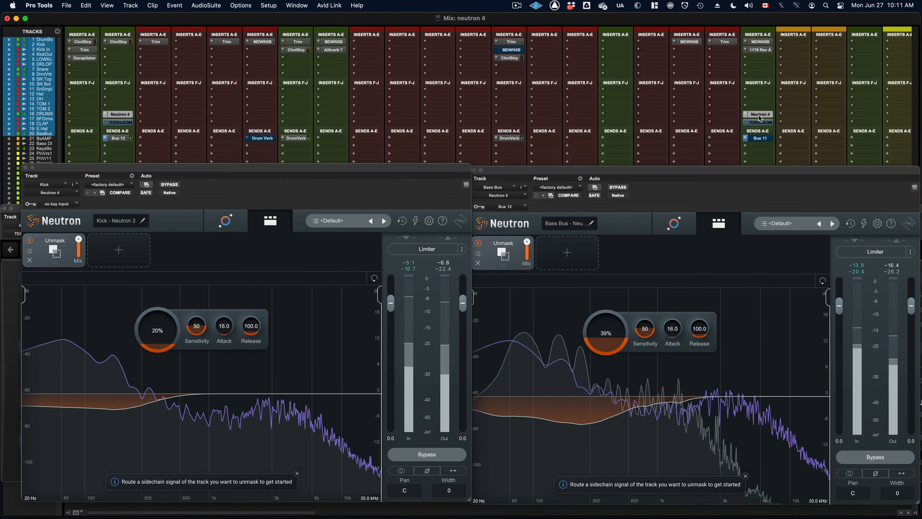
# Stop playback, open the Assistant view in the Kick and Bass Bus Neutron 4 windows, and play the mix so both analyze it.
pyautogui.press('space')
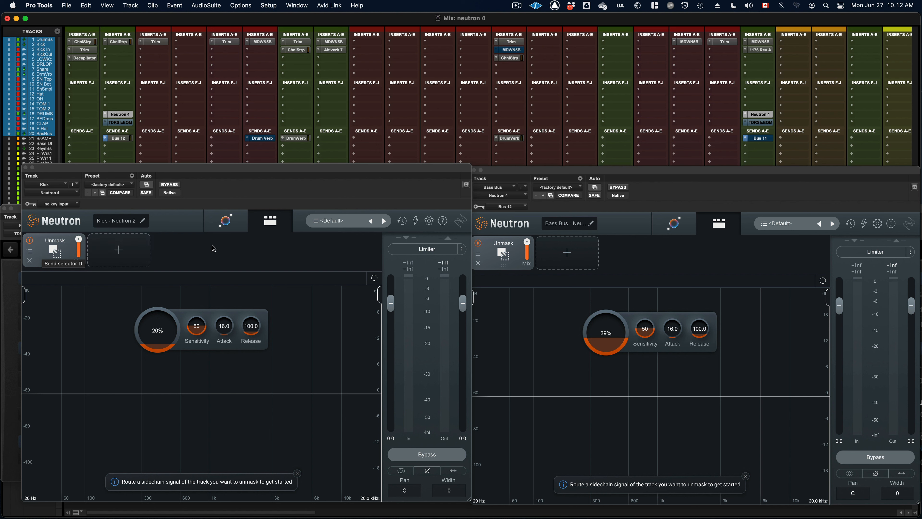
pyautogui.click(224, 229)
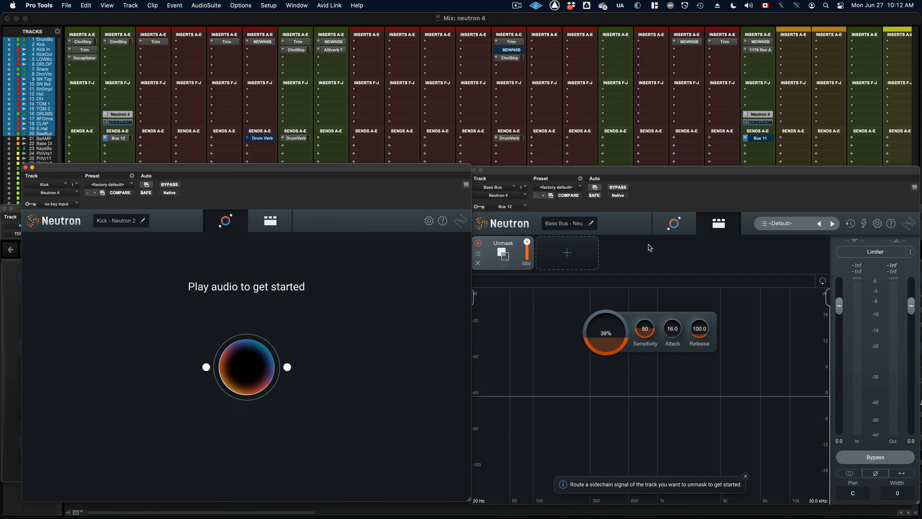
pyautogui.click(683, 233)
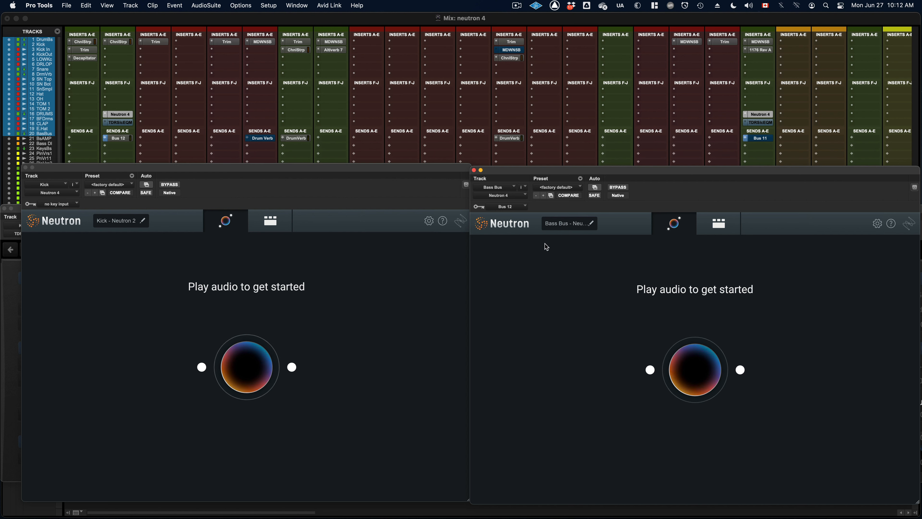
pyautogui.press('space')
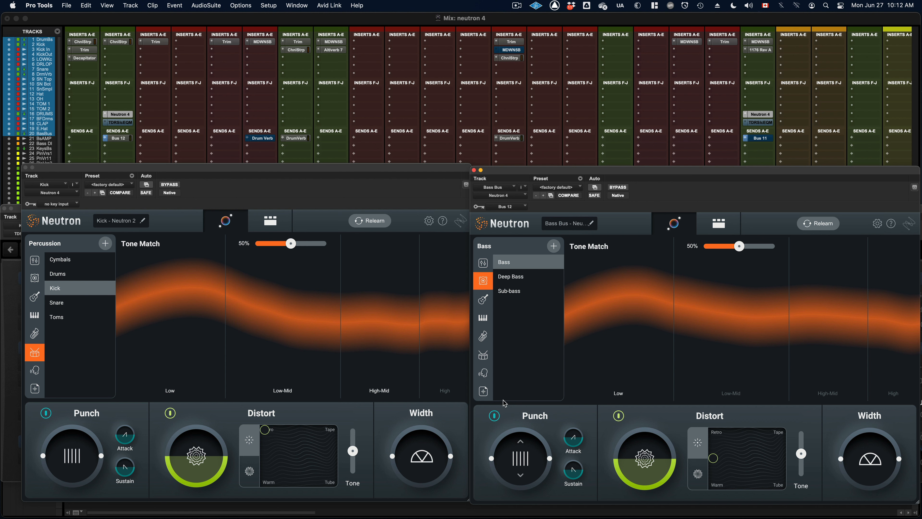
# Show the module chains in both Neutron 4 windows and examine the Kick's Equalizer, Compressor 1, Compressor 2, Exciter and Sculptor.
pyautogui.click(271, 221)
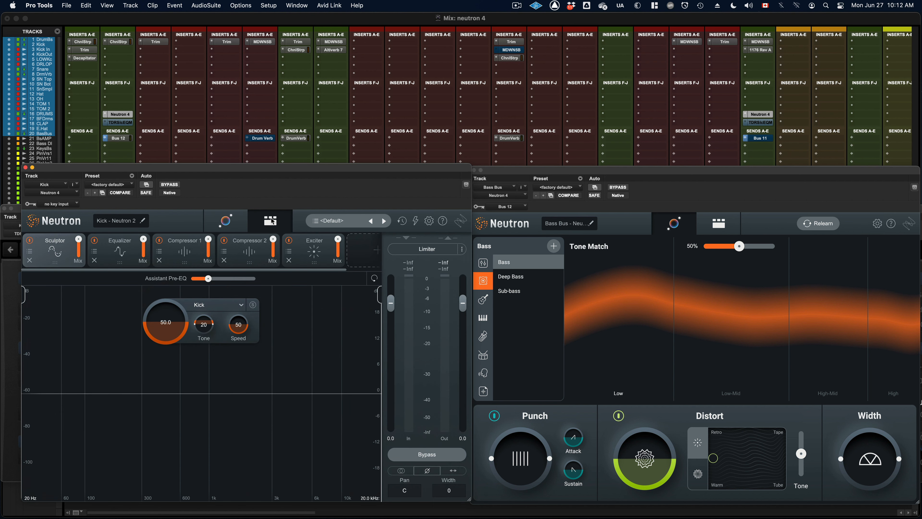
pyautogui.click(715, 226)
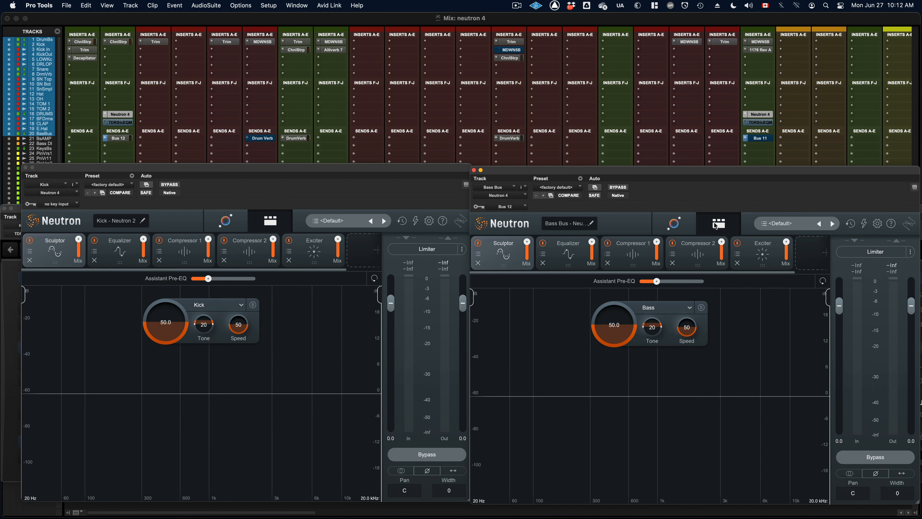
pyautogui.click(118, 256)
pyautogui.click(185, 255)
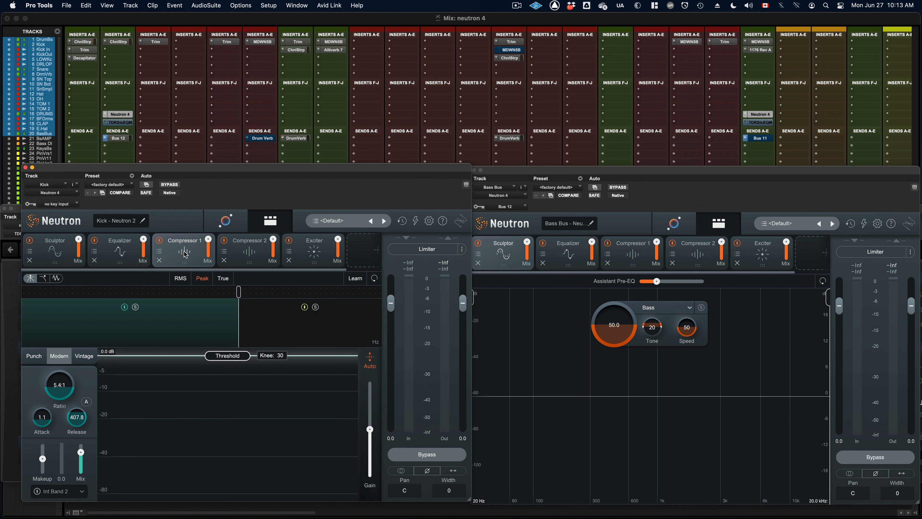
pyautogui.click(243, 254)
pyautogui.click(304, 255)
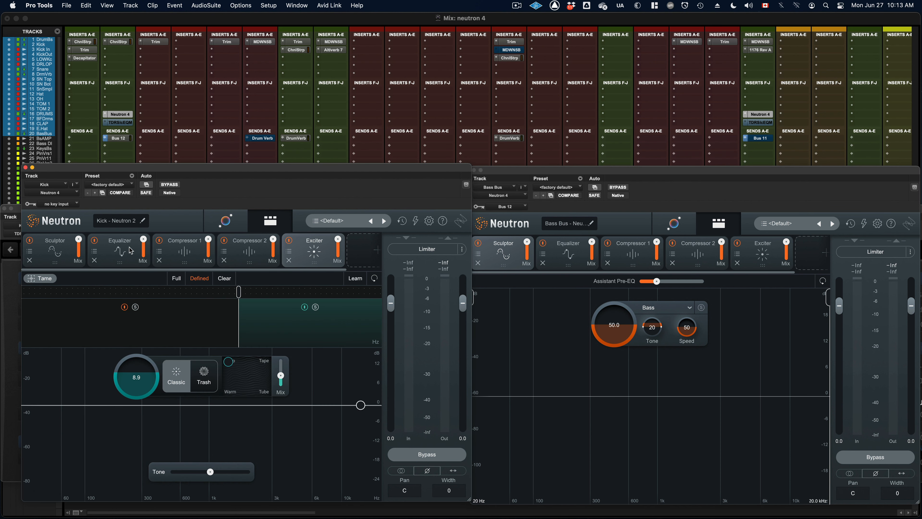
pyautogui.click(52, 249)
# Examine the Bass Bus Neutron 4 settings for Equalizer, Compressor 1, Compressor 2, Exciter and Sculptor.
pyautogui.click(566, 259)
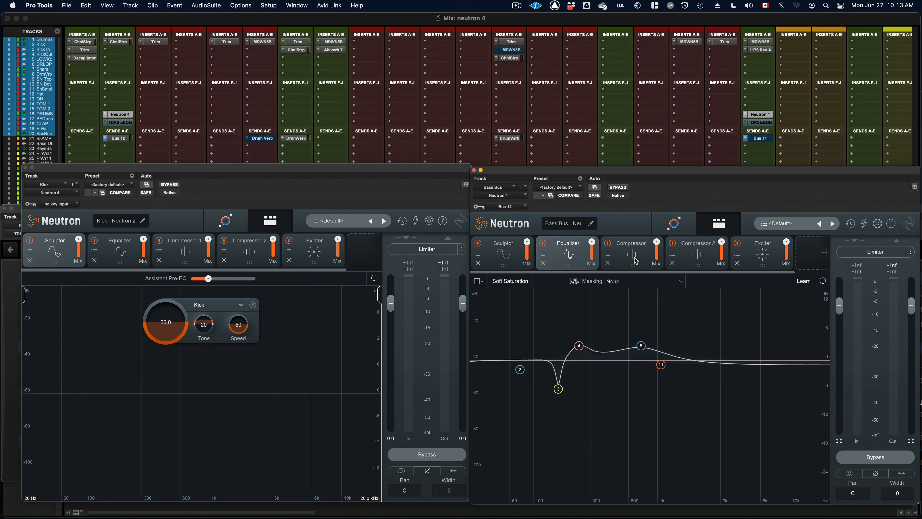
pyautogui.click(637, 260)
pyautogui.click(702, 259)
pyautogui.click(771, 258)
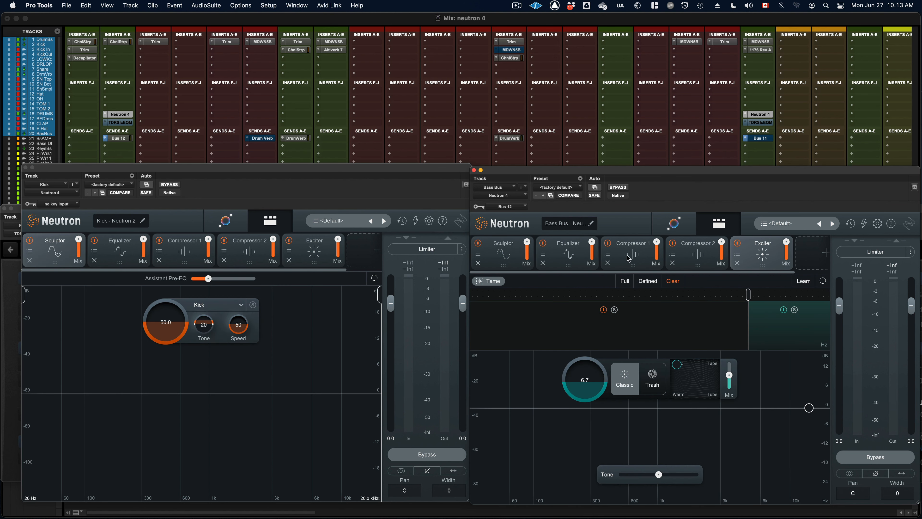
pyautogui.click(513, 259)
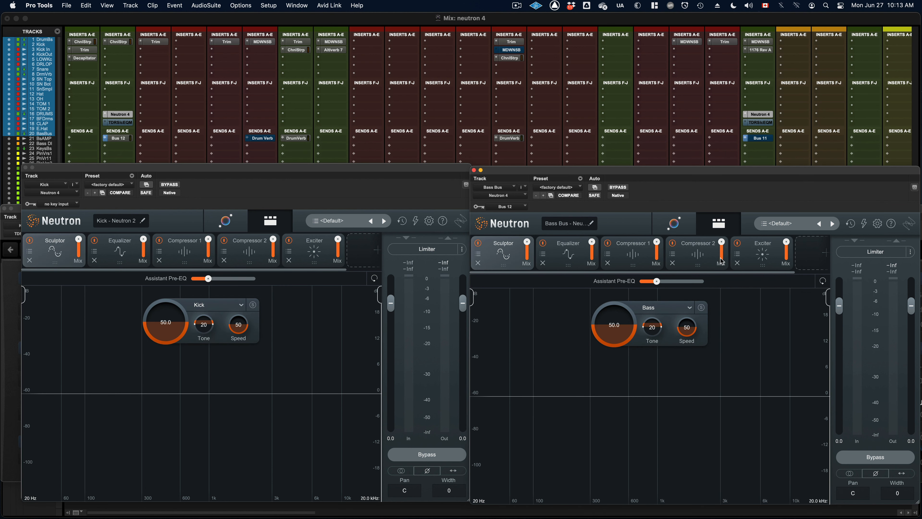
# Open the list of addable modules on the Bass Bus and compare playback with the Kick and Bass Bus Neutron 4 plug-ins bypassed and active.
pyautogui.click(824, 253)
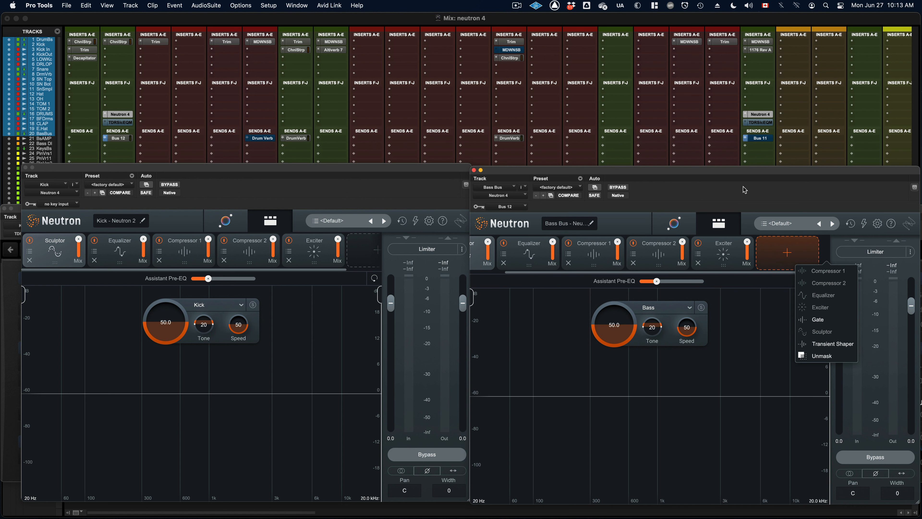
pyautogui.click(704, 111)
pyautogui.keyDown('alt'); pyautogui.keyDown('super'); pyautogui.click(764, 118); pyautogui.keyUp('super'); pyautogui.keyUp('alt')
pyautogui.press('space')
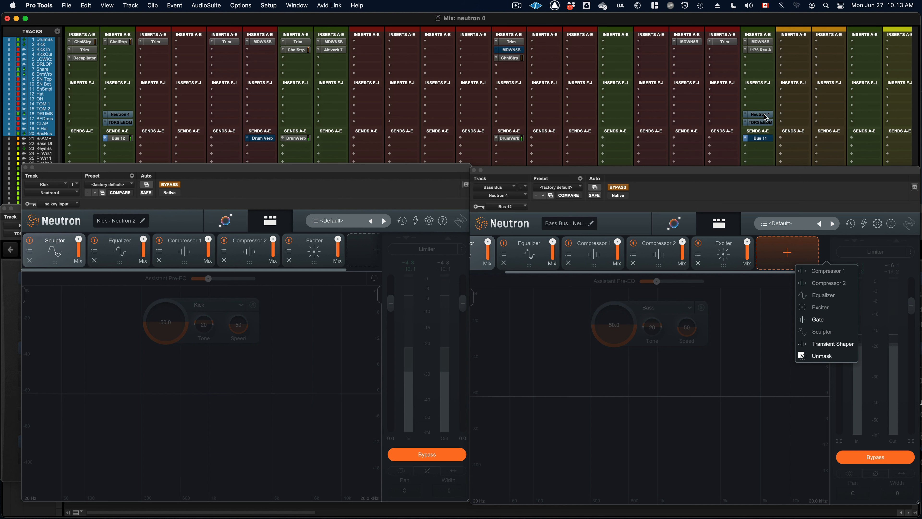
pyautogui.keyDown('alt'); pyautogui.keyDown('super'); pyautogui.click(765, 117); pyautogui.keyUp('super'); pyautogui.keyUp('alt')
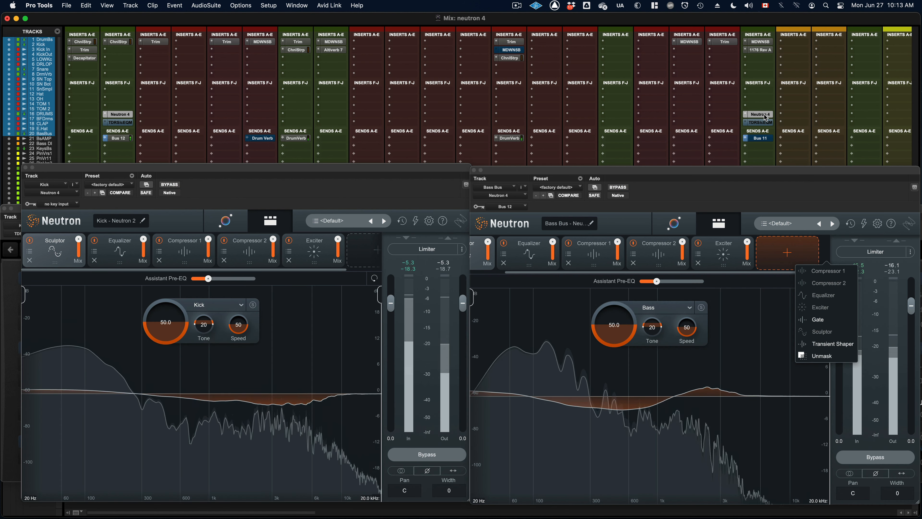
pyautogui.keyDown('alt'); pyautogui.keyDown('super'); pyautogui.click(765, 118); pyautogui.keyUp('super'); pyautogui.keyUp('alt')
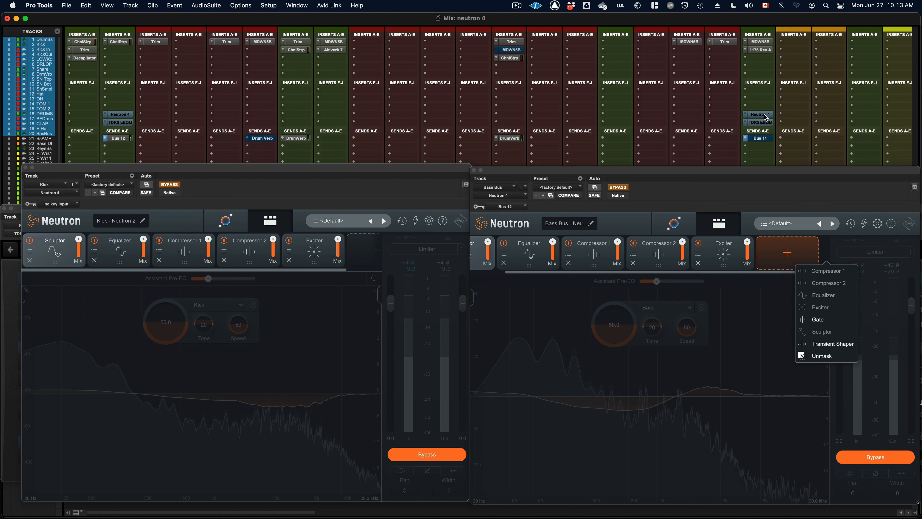
pyautogui.keyDown('alt'); pyautogui.keyDown('super'); pyautogui.click(765, 117); pyautogui.keyUp('super'); pyautogui.keyUp('alt')
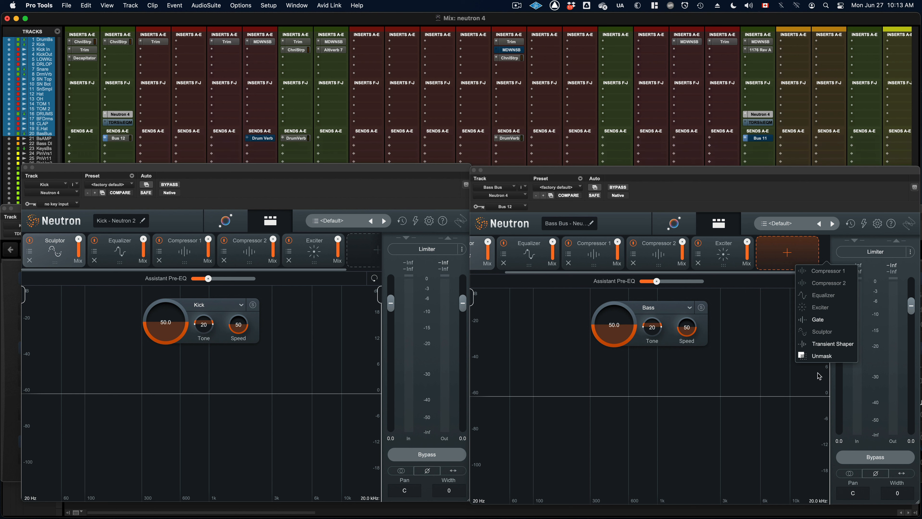
# Add the Unmask module after the Exciter in the Bass Bus chain and set its amount to 40%.
pyautogui.click(822, 358)
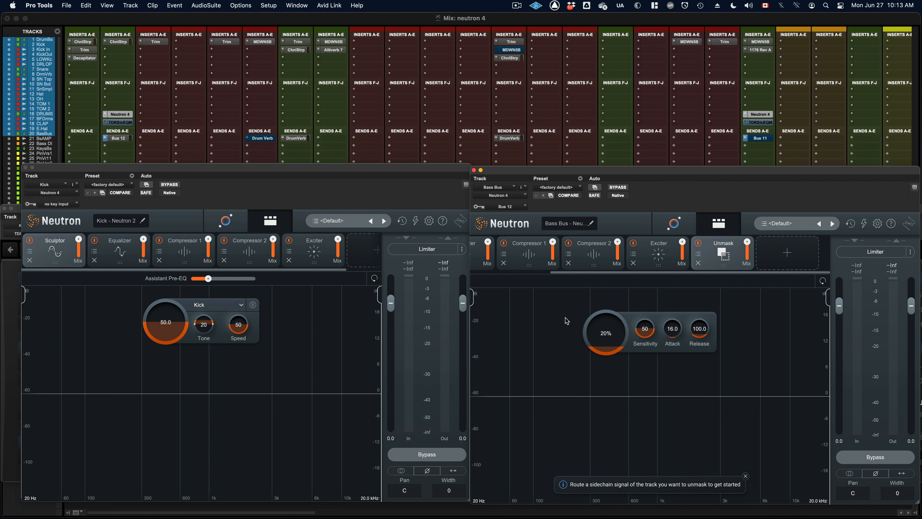
pyautogui.moveTo(613, 325); pyautogui.dragTo(614, 318)
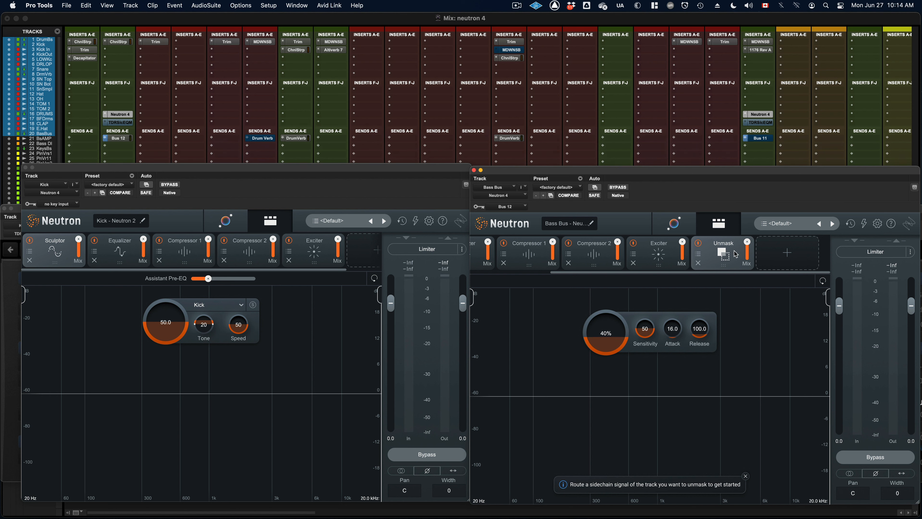
pyautogui.hscroll(-3, 609, 263)
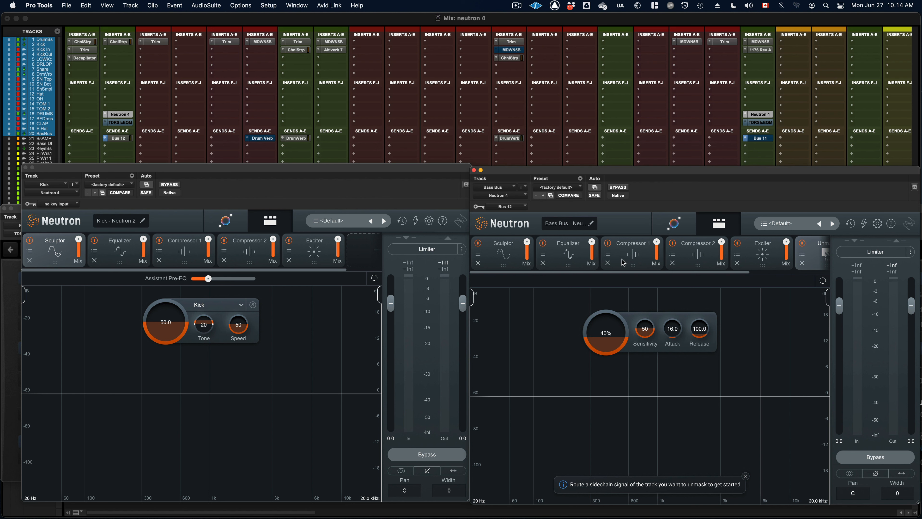
pyautogui.hscroll(3, 623, 262)
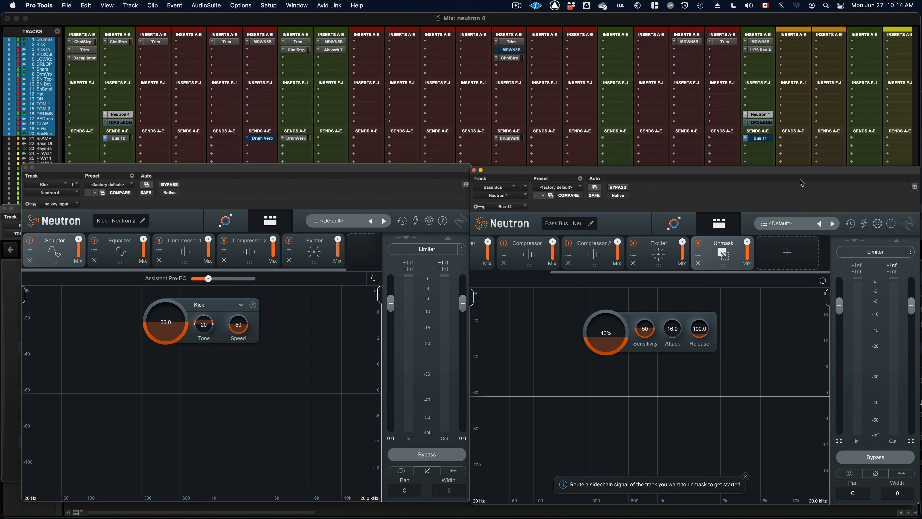
# Compare the mix with both Neutron 4 plug-ins bypassed and active repeatedly, with Unmask included in the Bass Bus chain.
pyautogui.keyDown('alt'); pyautogui.keyDown('super'); pyautogui.click(764, 118); pyautogui.keyUp('super'); pyautogui.keyUp('alt')
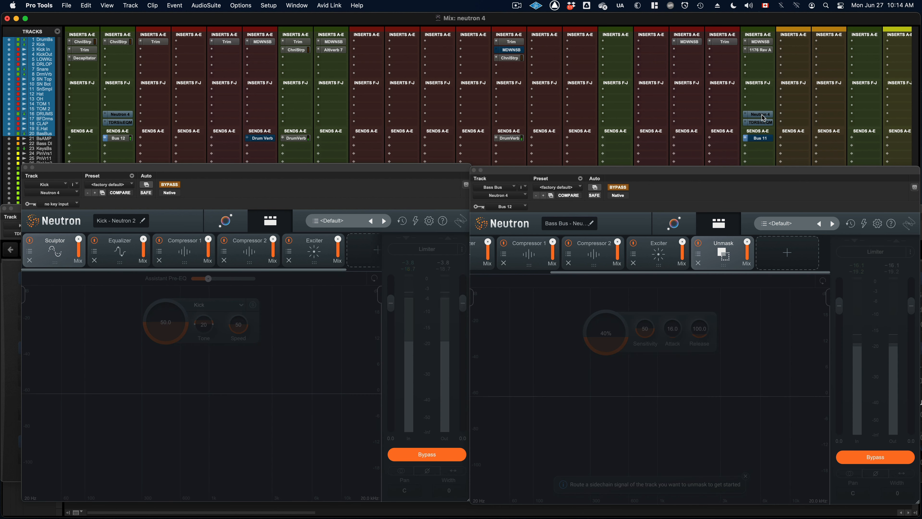
pyautogui.keyDown('alt'); pyautogui.keyDown('super'); pyautogui.click(764, 119); pyautogui.keyUp('super'); pyautogui.keyUp('alt')
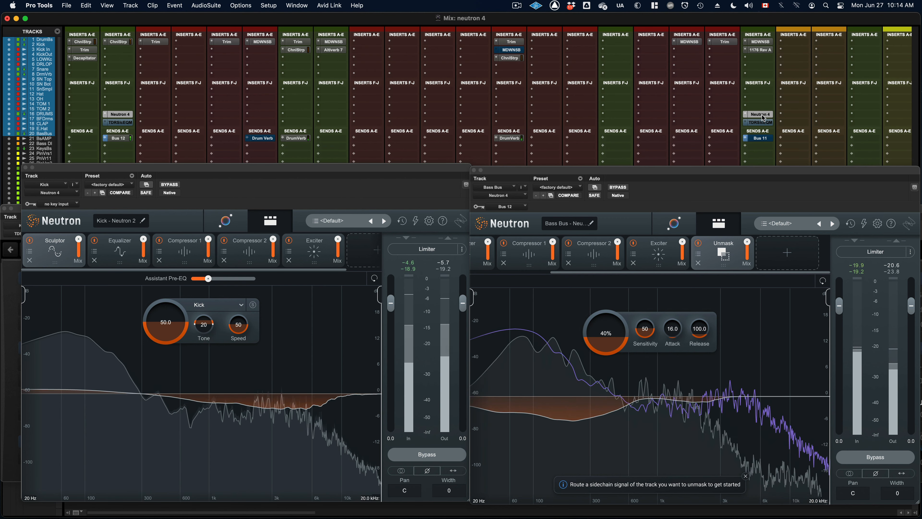
pyautogui.keyDown('alt'); pyautogui.keyDown('super'); pyautogui.click(763, 118); pyautogui.keyUp('super'); pyautogui.keyUp('alt')
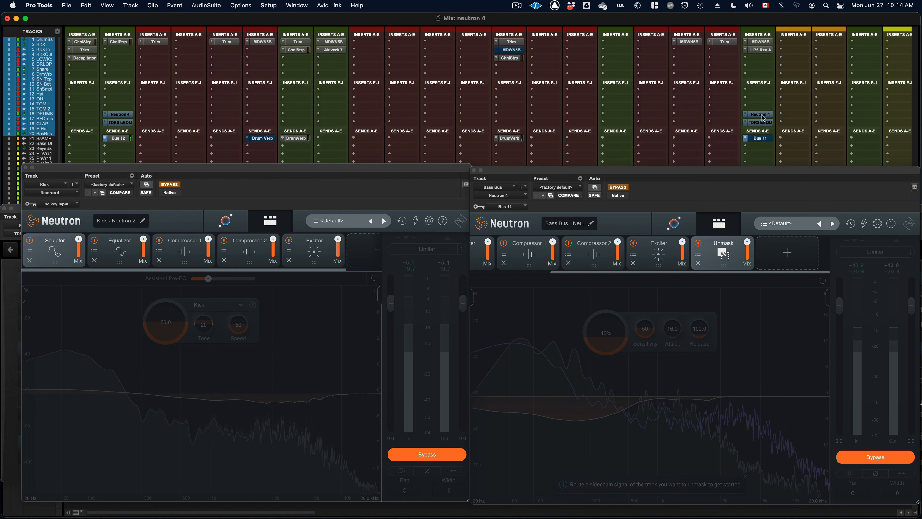
pyautogui.keyDown('alt'); pyautogui.keyDown('super'); pyautogui.click(763, 118); pyautogui.keyUp('super'); pyautogui.keyUp('alt')
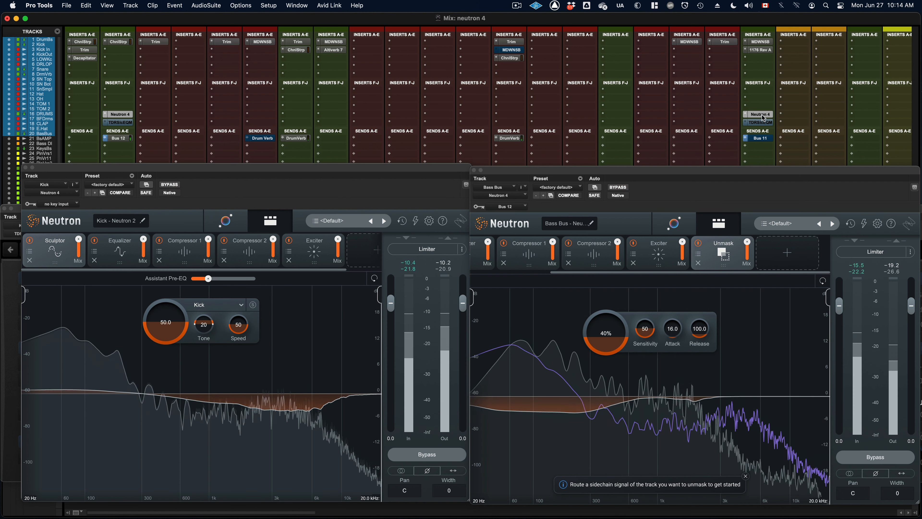
pyautogui.keyDown('alt'); pyautogui.keyDown('super'); pyautogui.click(763, 119); pyautogui.keyUp('super'); pyautogui.keyUp('alt')
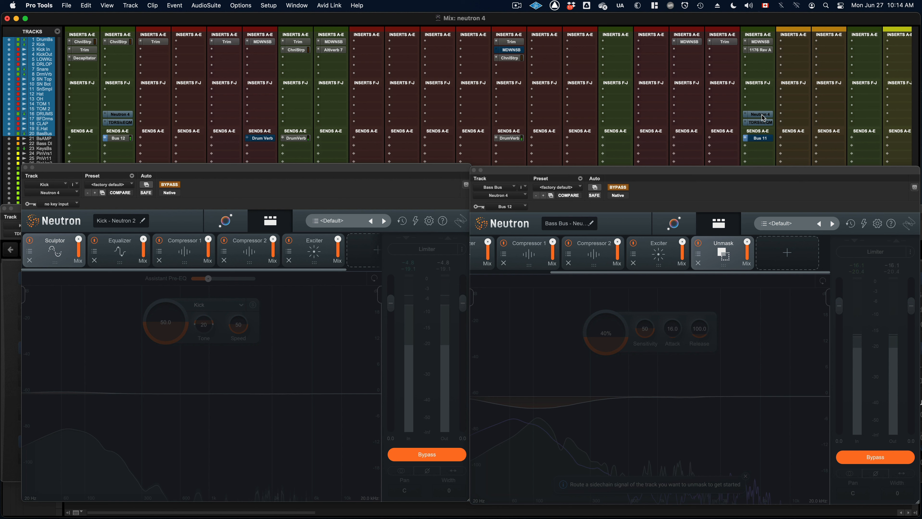
pyautogui.keyDown('alt'); pyautogui.keyDown('super'); pyautogui.click(763, 119); pyautogui.keyUp('super'); pyautogui.keyUp('alt')
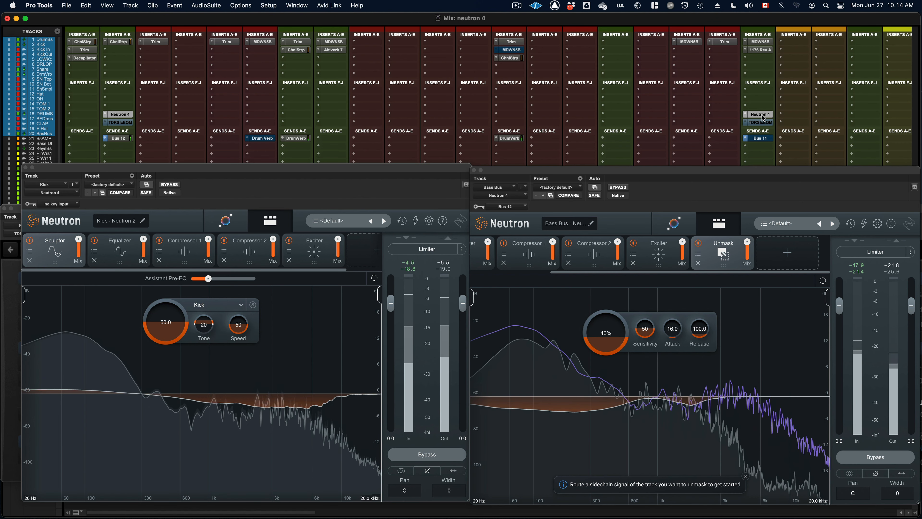
pyautogui.keyDown('alt'); pyautogui.keyDown('super'); pyautogui.click(764, 118); pyautogui.keyUp('super'); pyautogui.keyUp('alt')
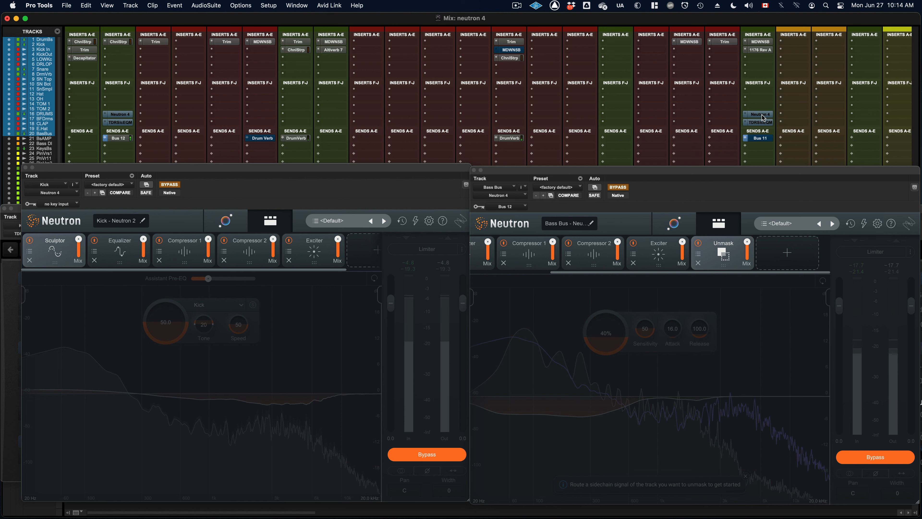
pyautogui.keyDown('alt'); pyautogui.keyDown('super'); pyautogui.click(763, 118); pyautogui.keyUp('super'); pyautogui.keyUp('alt')
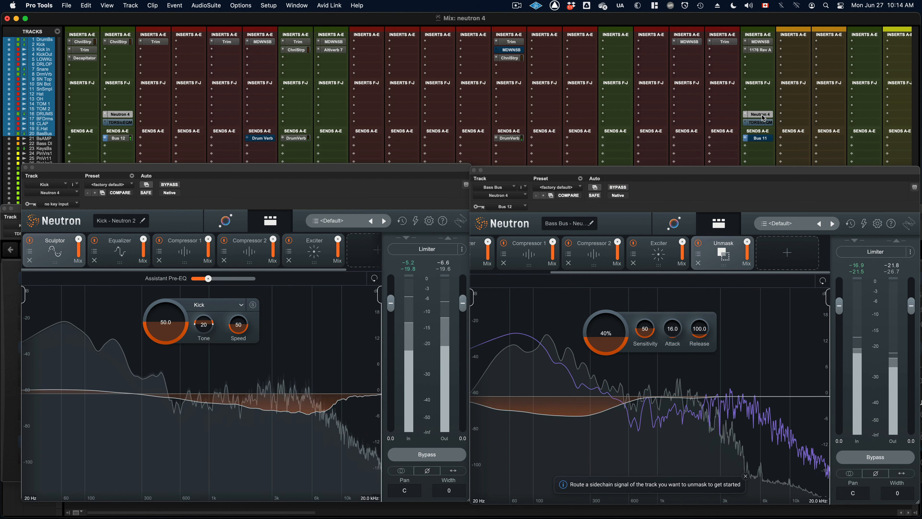
# Stop playback and review the Kick's compressors, Exciter, Equalizer and Sculptor in Neutron 4.
pyautogui.click(185, 251)
pyautogui.press('space')
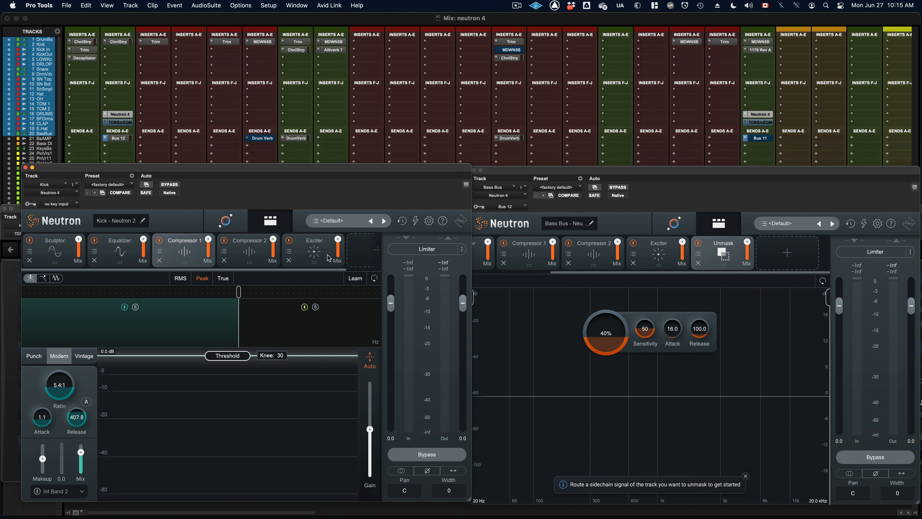
pyautogui.click(264, 256)
pyautogui.click(309, 253)
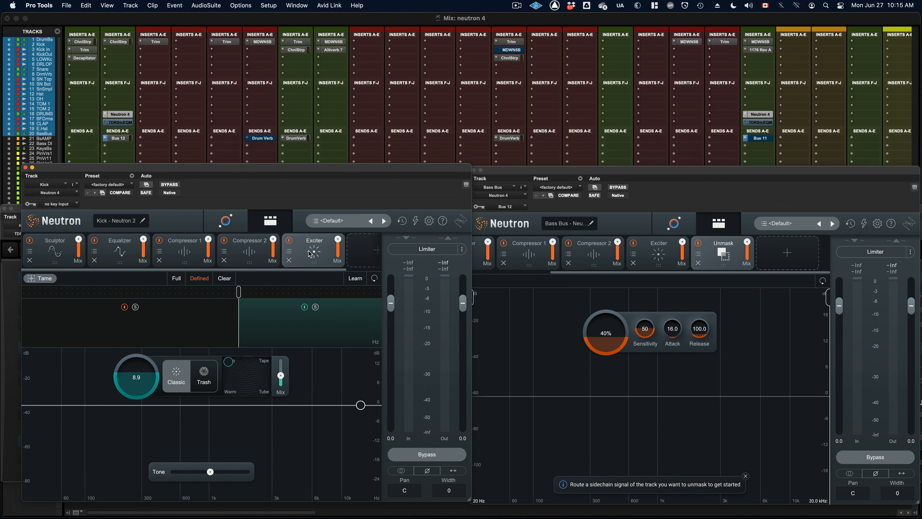
pyautogui.click(182, 260)
pyautogui.click(133, 262)
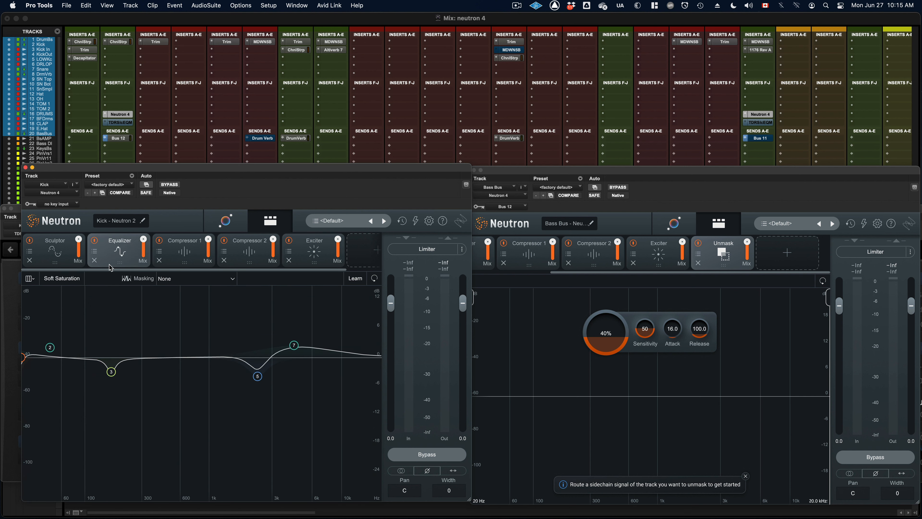
pyautogui.click(52, 258)
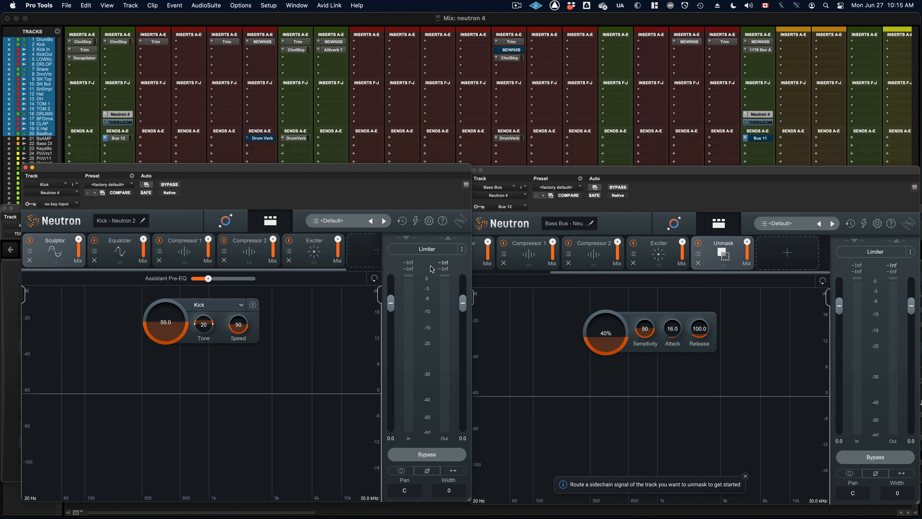
# Return the Bass Bus and Kick Neutron 4 windows to the Assistant view with its Tone Match, Punch, Distort and Width controls.
pyautogui.click(544, 173)
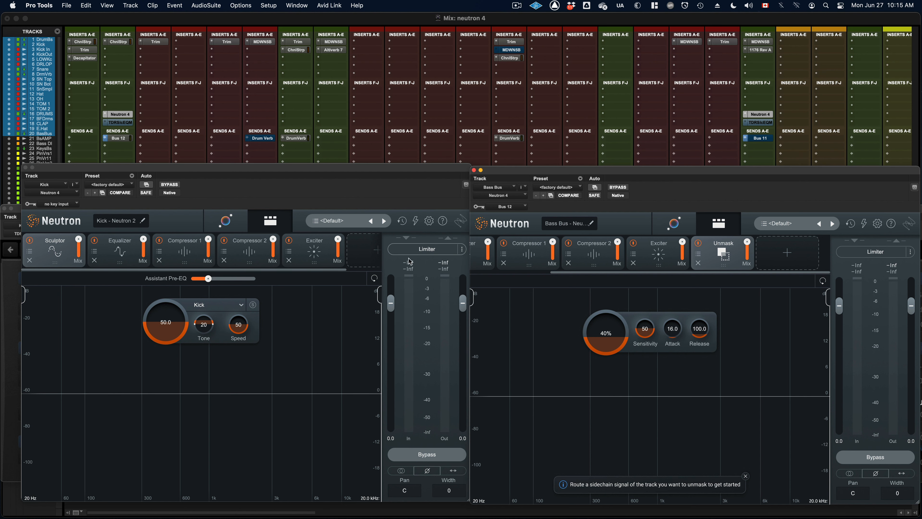
pyautogui.click(675, 223)
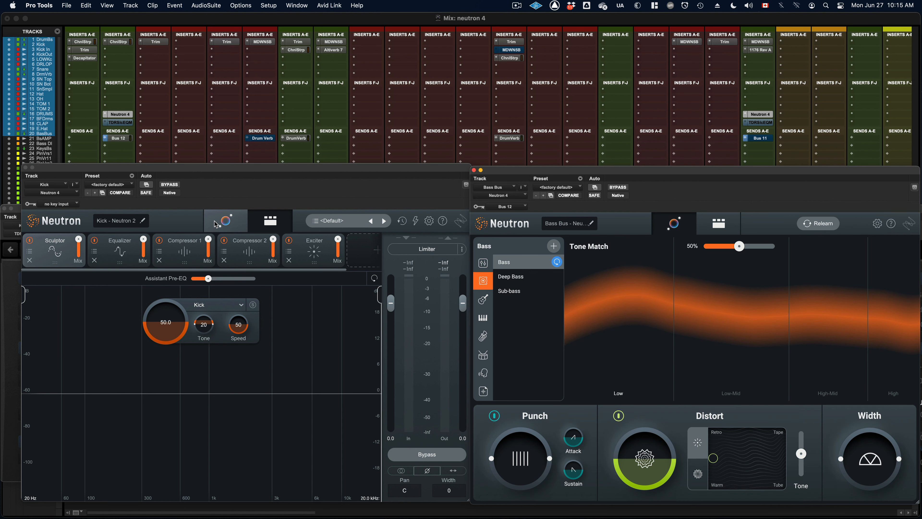
pyautogui.click(224, 222)
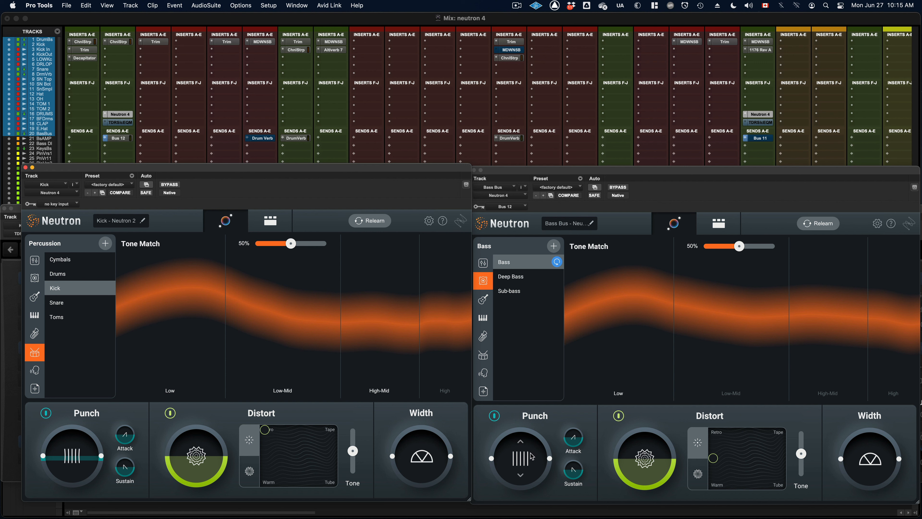
# Shift the Bass Bus Distort character away from Retro/Warm toward Tape/Tube, and move the Kick's Distort character down toward Warm.
pyautogui.click(524, 461)
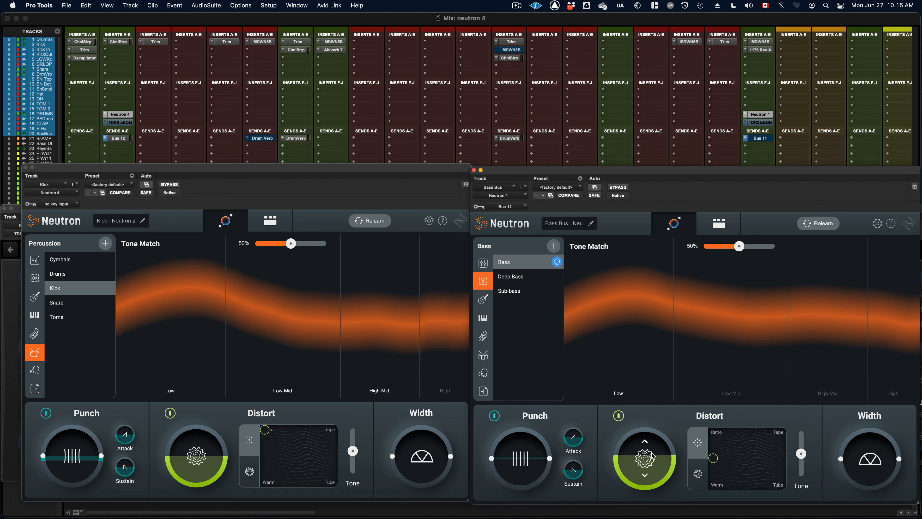
pyautogui.click(765, 455)
pyautogui.click(267, 436)
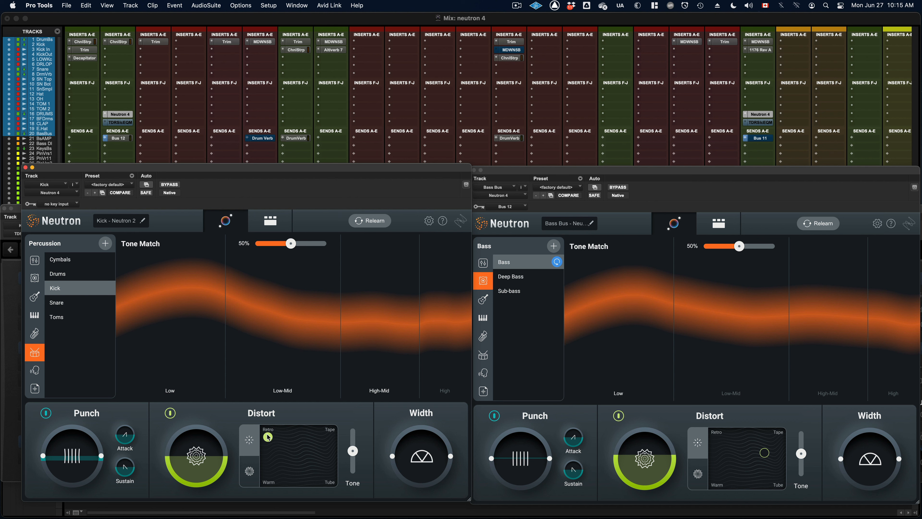
pyautogui.moveTo(280, 438); pyautogui.dragTo(266, 467)
# Compare the mix with both Neutron 4 plug-ins bypassed and active using the adjusted Distort characters, and stop playback.
pyautogui.keyDown('alt'); pyautogui.keyDown('super'); pyautogui.click(761, 115); pyautogui.keyUp('super'); pyautogui.keyUp('alt')
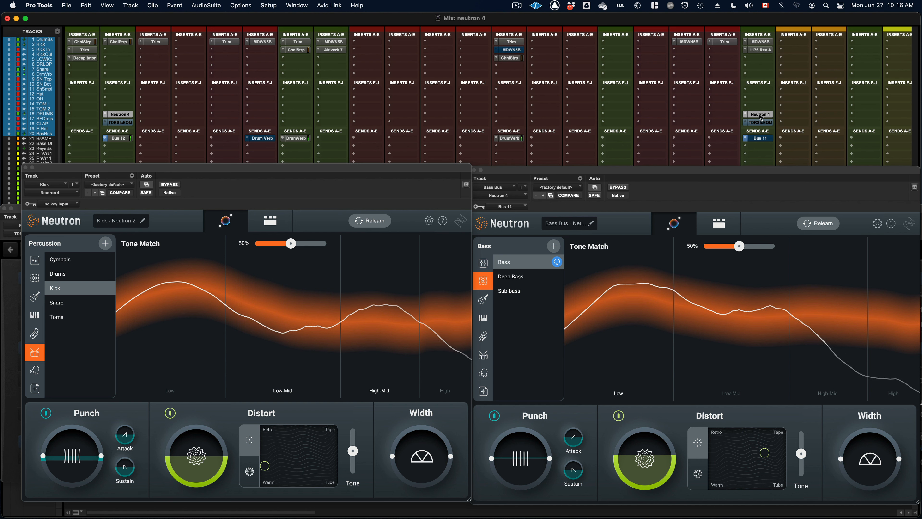
pyautogui.keyDown('alt'); pyautogui.keyDown('super'); pyautogui.click(761, 115); pyautogui.keyUp('super'); pyautogui.keyUp('alt')
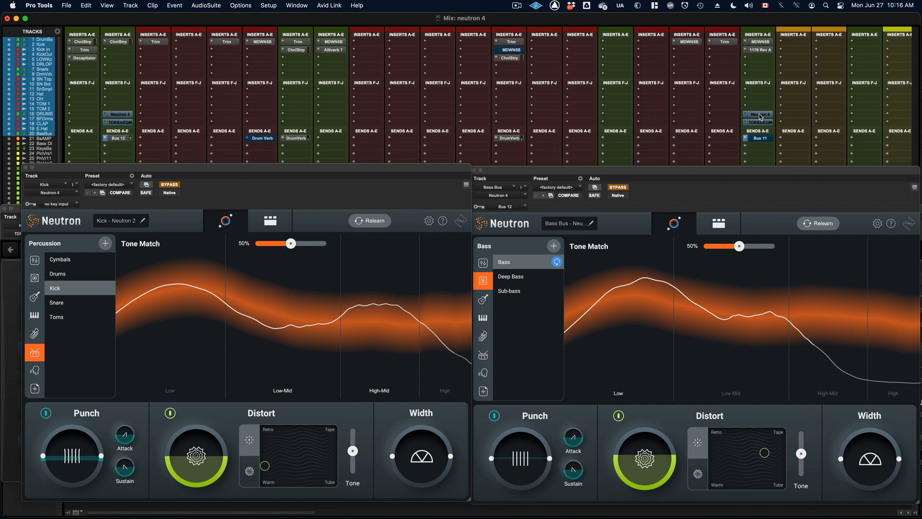
pyautogui.keyDown('alt'); pyautogui.keyDown('super'); pyautogui.click(761, 115); pyautogui.keyUp('super'); pyautogui.keyUp('alt')
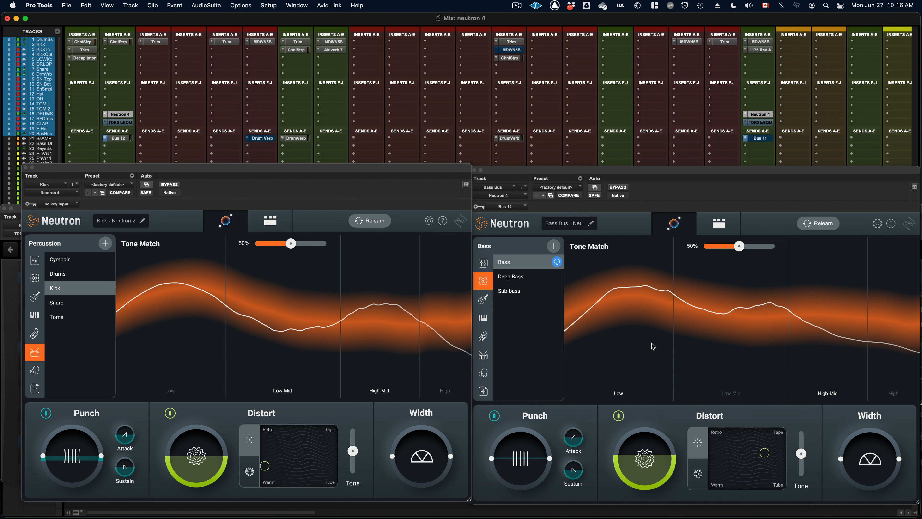
pyautogui.press('space')
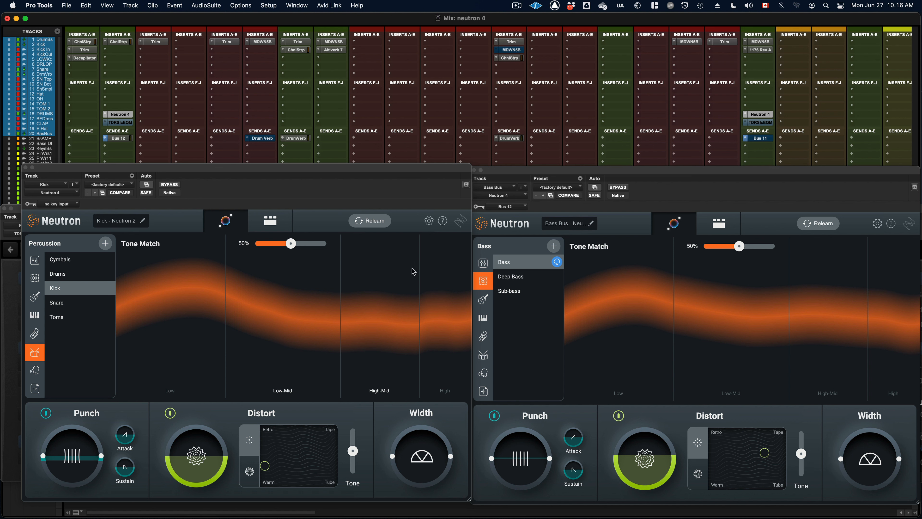
# Show the detailed module chains in the Bass Bus and Kick Neutron 4 windows and bypass both plug-ins.
pyautogui.click(719, 223)
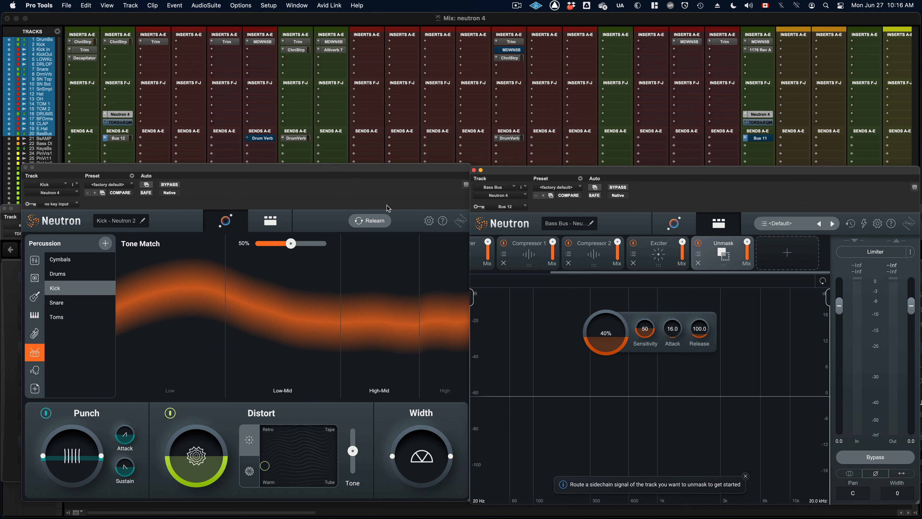
pyautogui.click(277, 221)
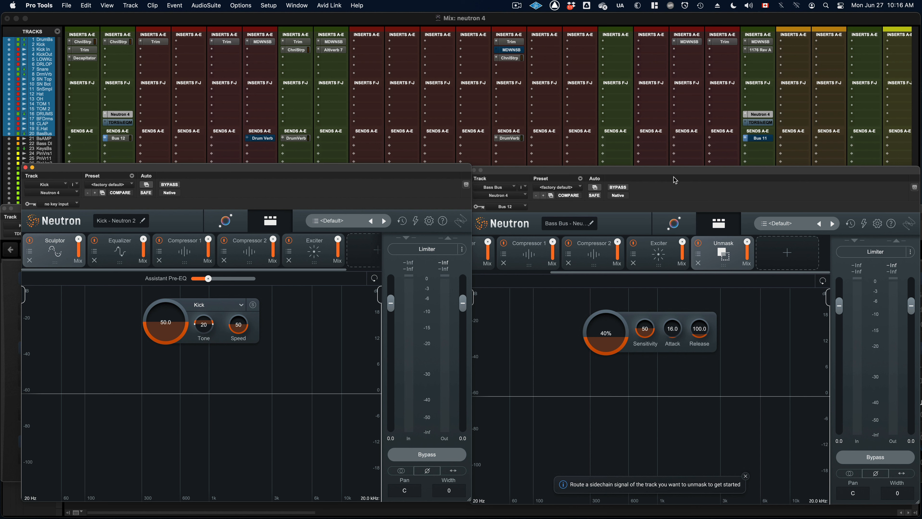
pyautogui.keyDown('alt'); pyautogui.keyDown('super'); pyautogui.click(760, 116); pyautogui.keyUp('super'); pyautogui.keyUp('alt')
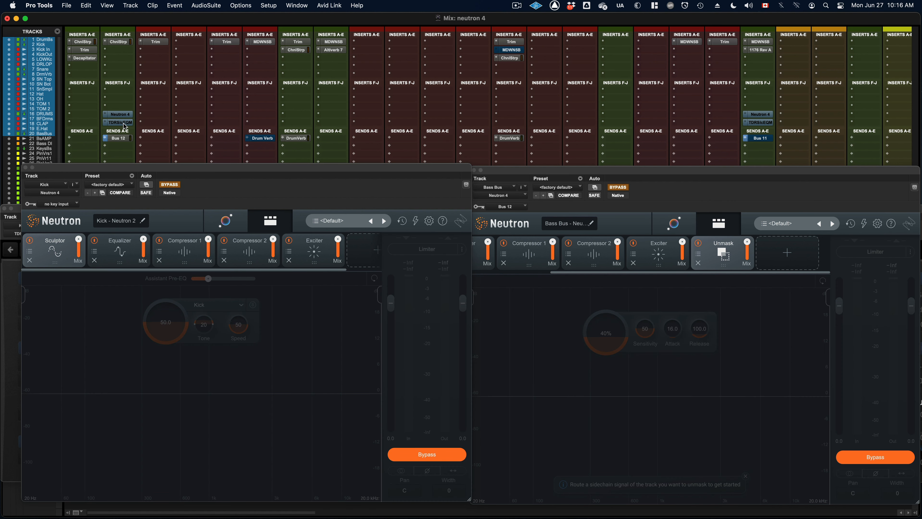
# Open the Bass Bus and Kick SlickEQ plug-ins and compare the mix with their static cuts active and bypassed.
pyautogui.click(757, 123)
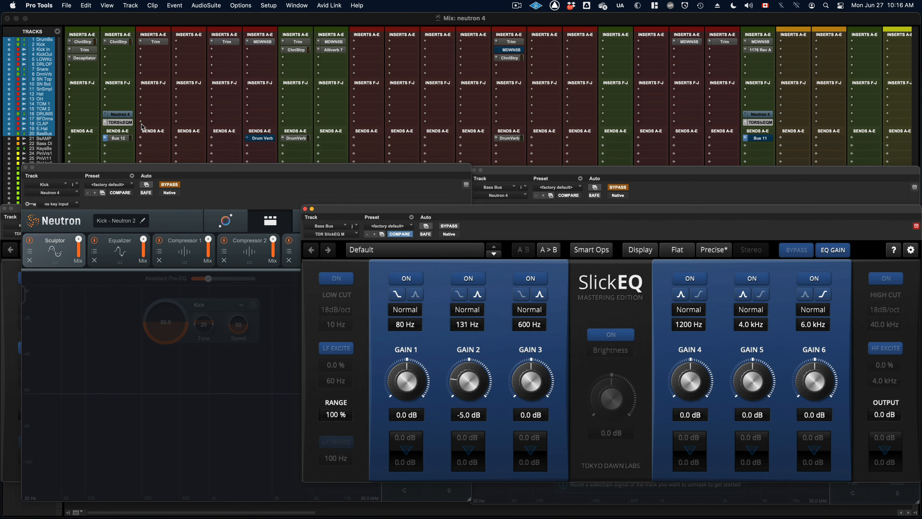
pyautogui.click(123, 125)
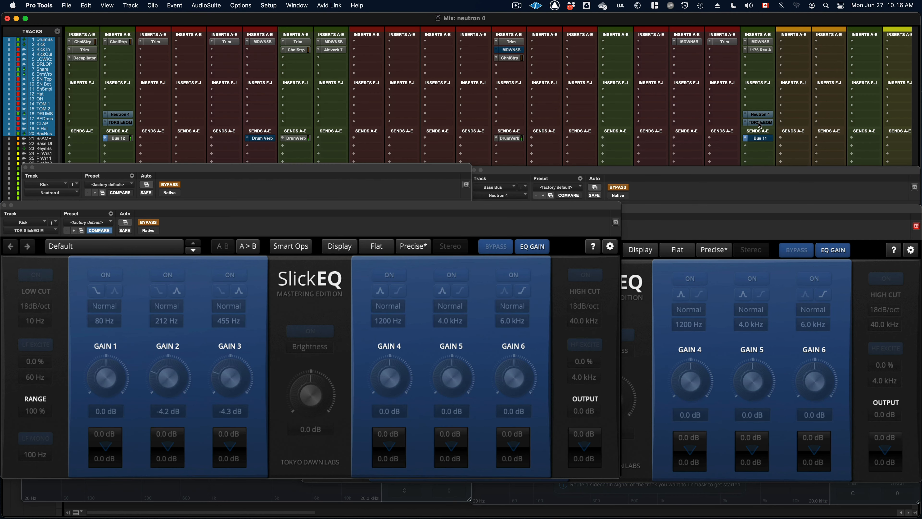
pyautogui.keyDown('alt'); pyautogui.keyDown('super'); pyautogui.click(760, 122); pyautogui.keyUp('super'); pyautogui.keyUp('alt')
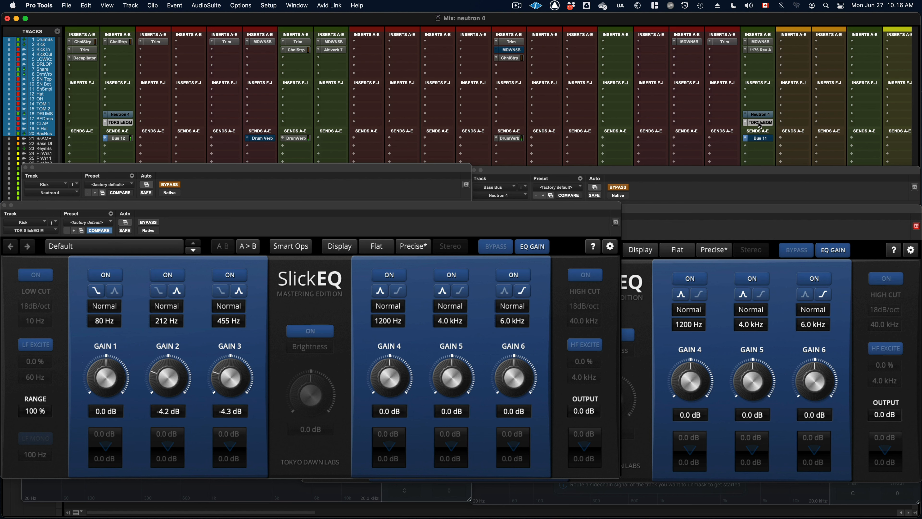
pyautogui.keyDown('alt'); pyautogui.keyDown('super'); pyautogui.click(760, 122); pyautogui.keyUp('super'); pyautogui.keyUp('alt')
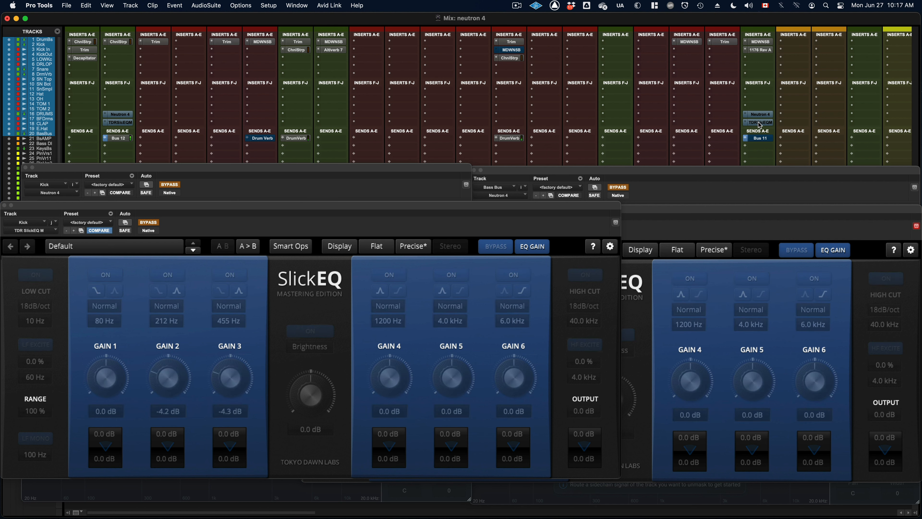
pyautogui.keyDown('alt'); pyautogui.keyDown('super'); pyautogui.click(760, 123); pyautogui.keyUp('super'); pyautogui.keyUp('alt')
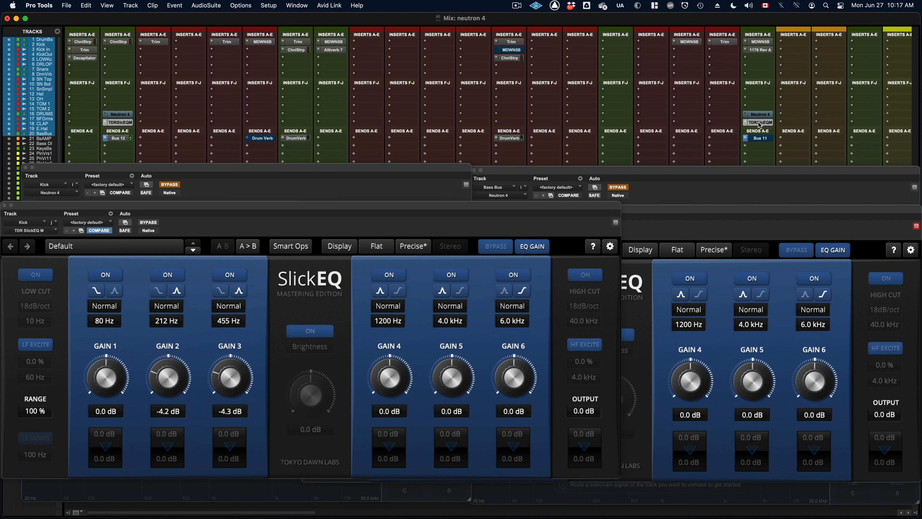
# Bring back the Neutron 4 windows, compare the mix with both plug-ins active and bypassed, and stop playback.
pyautogui.click(755, 116)
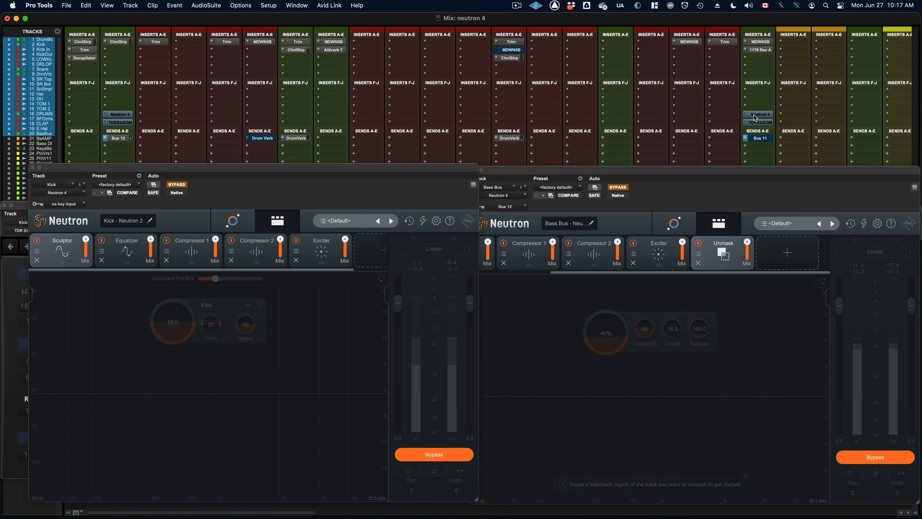
pyautogui.keyDown('alt'); pyautogui.keyDown('super'); pyautogui.click(754, 115); pyautogui.keyUp('super'); pyautogui.keyUp('alt')
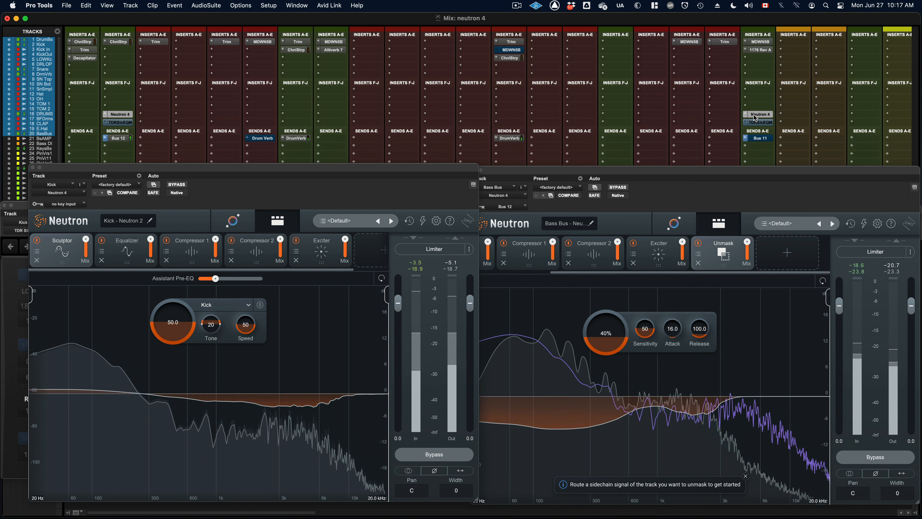
pyautogui.keyDown('alt'); pyautogui.keyDown('super'); pyautogui.click(755, 116); pyautogui.keyUp('super'); pyautogui.keyUp('alt')
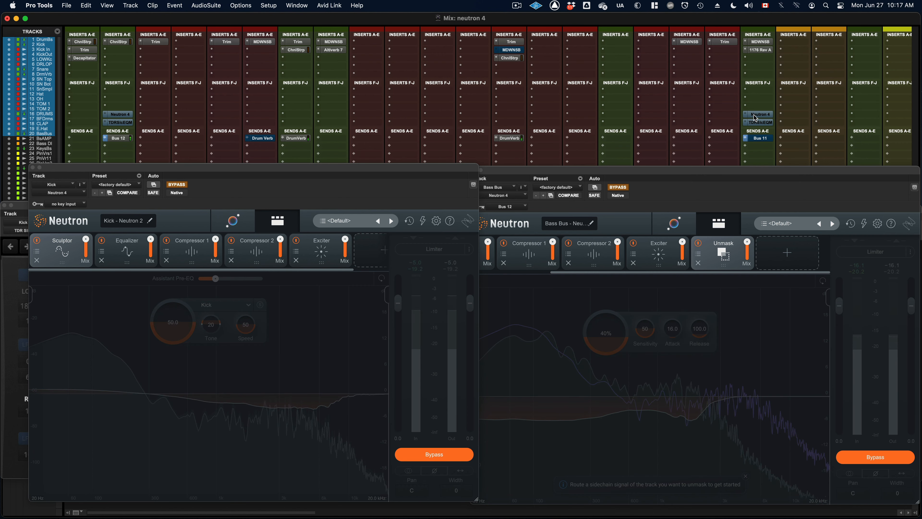
pyautogui.keyDown('alt'); pyautogui.keyDown('super'); pyautogui.click(755, 116); pyautogui.keyUp('super'); pyautogui.keyUp('alt')
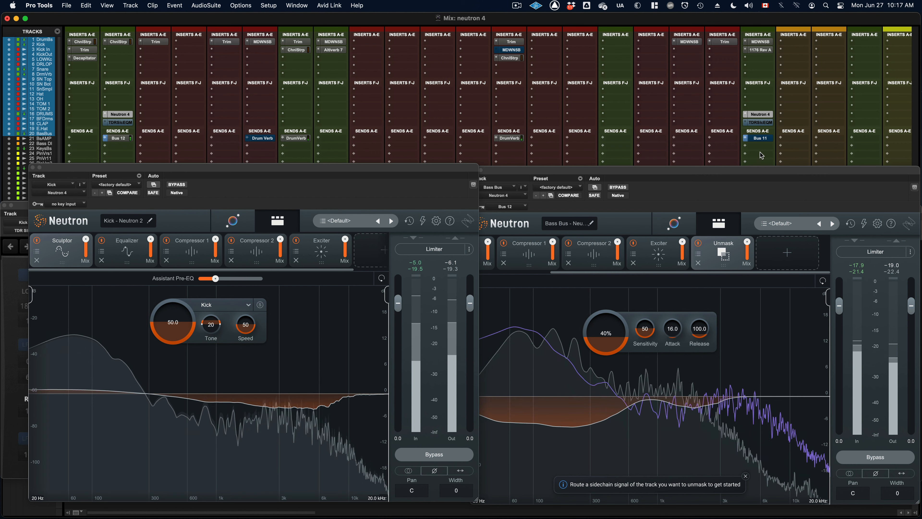
pyautogui.click(875, 458)
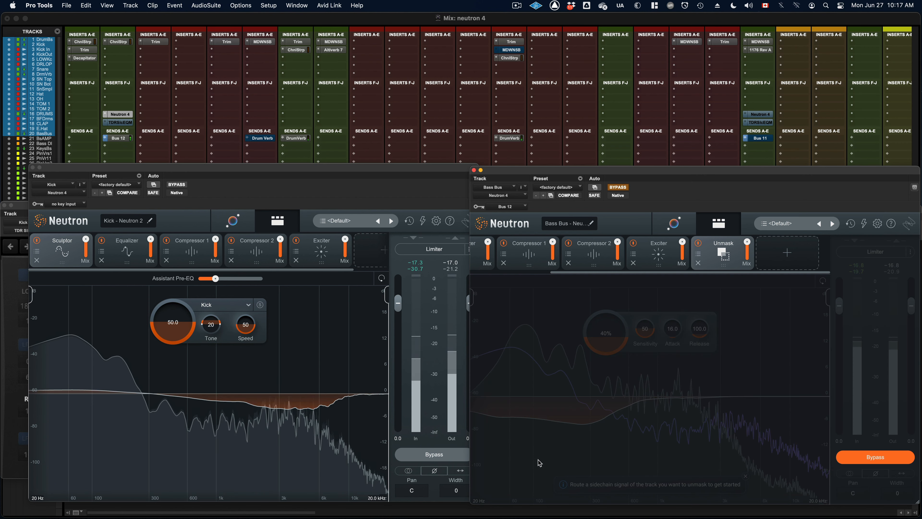
pyautogui.click(447, 456)
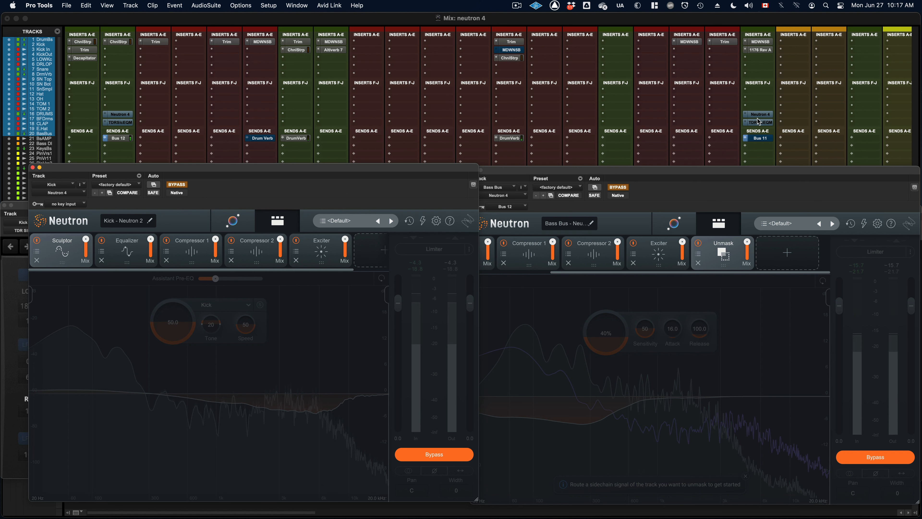
pyautogui.press('space')
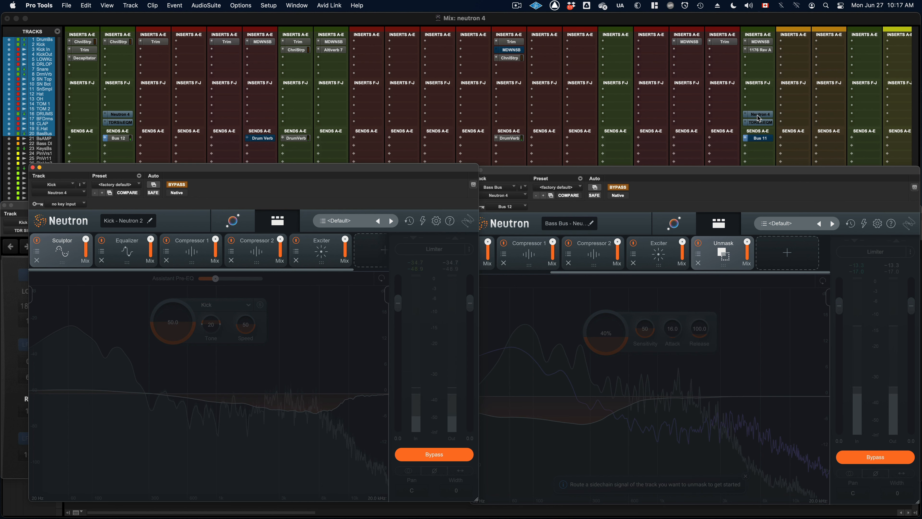
# Reactivate both Neutron 4 plug-ins and align the Kick and Bass Bus windows side by side.
pyautogui.keyDown('alt'); pyautogui.keyDown('super'); pyautogui.click(758, 117); pyautogui.keyUp('super'); pyautogui.keyUp('alt')
pyautogui.moveTo(548, 174); pyautogui.dragTo(553, 172)
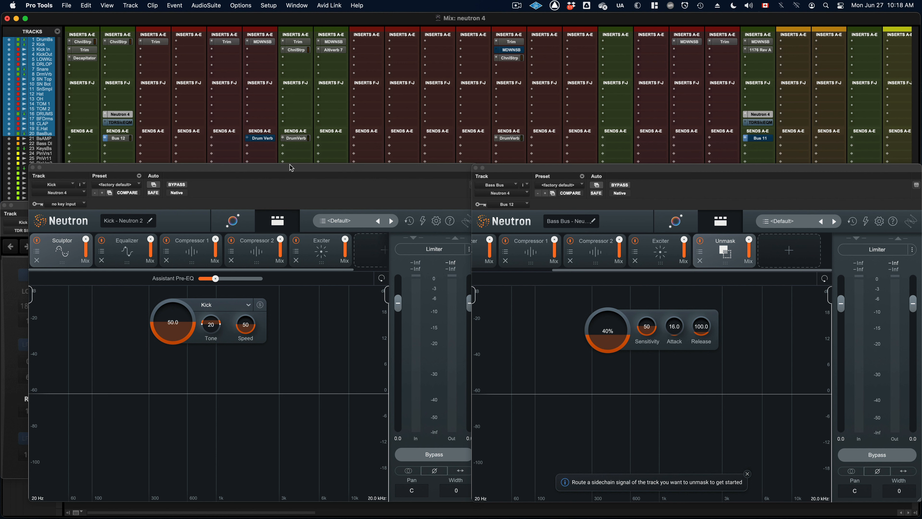
pyautogui.moveTo(300, 169); pyautogui.dragTo(293, 170)
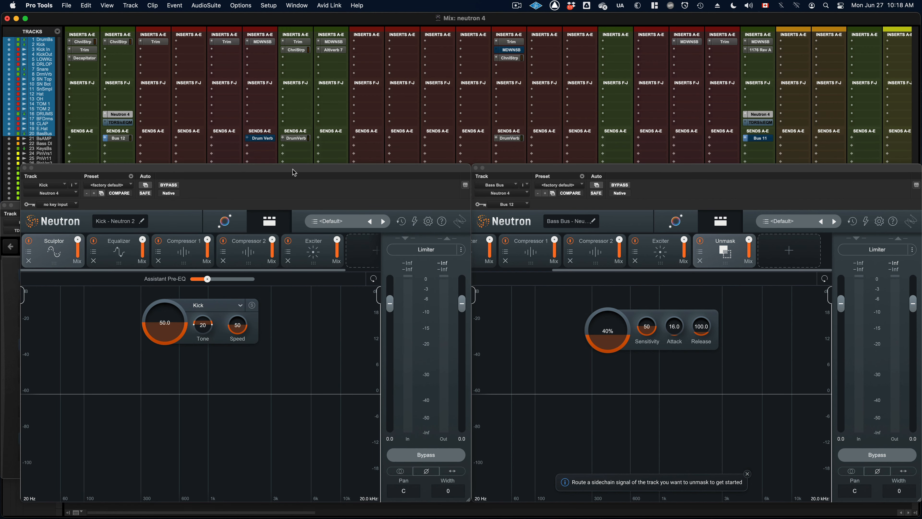